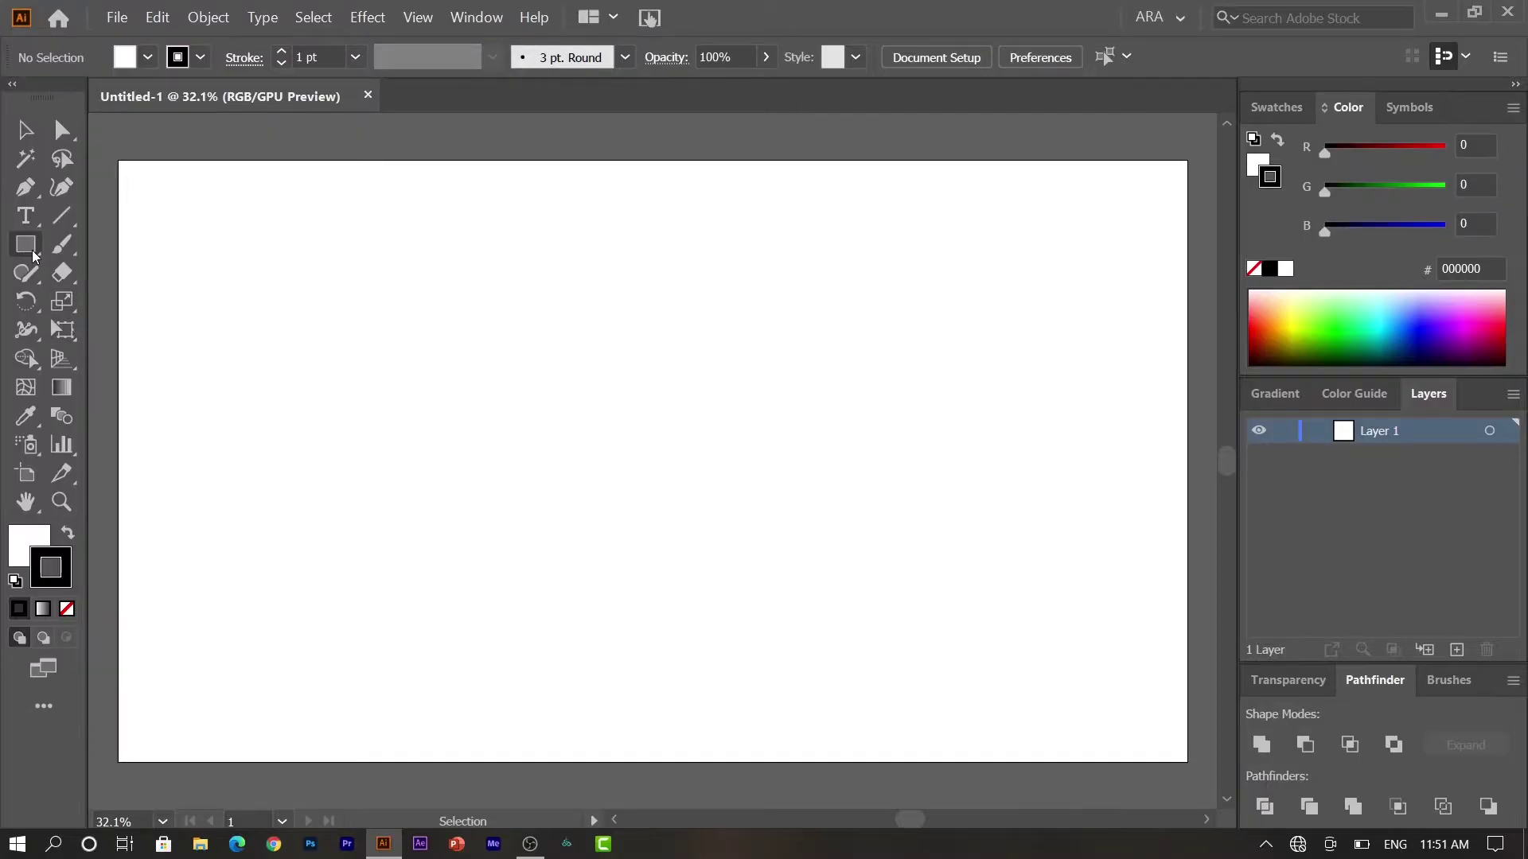
Select the Rectangle Tool and start a rectangle near the artboard centre
left_click(32, 253)
left_click_drag(456, 401, 688, 592)
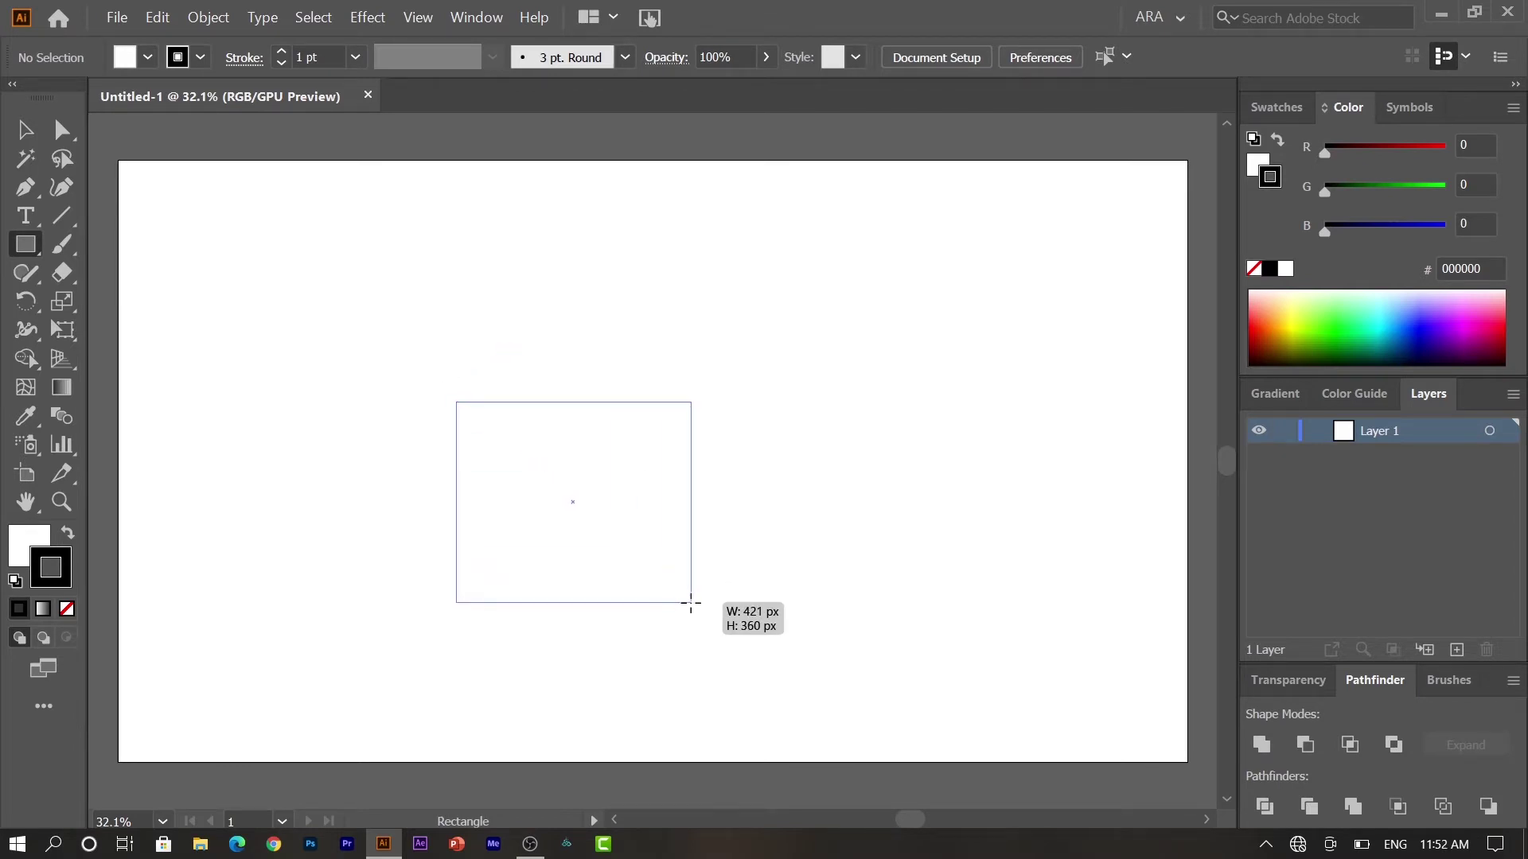
Finish the rectangle and perspective-distort its top corners inward into a trapezoid
left_click_drag(689, 593, 690, 602)
key("v")
left_click(71, 331)
left_click(172, 303)
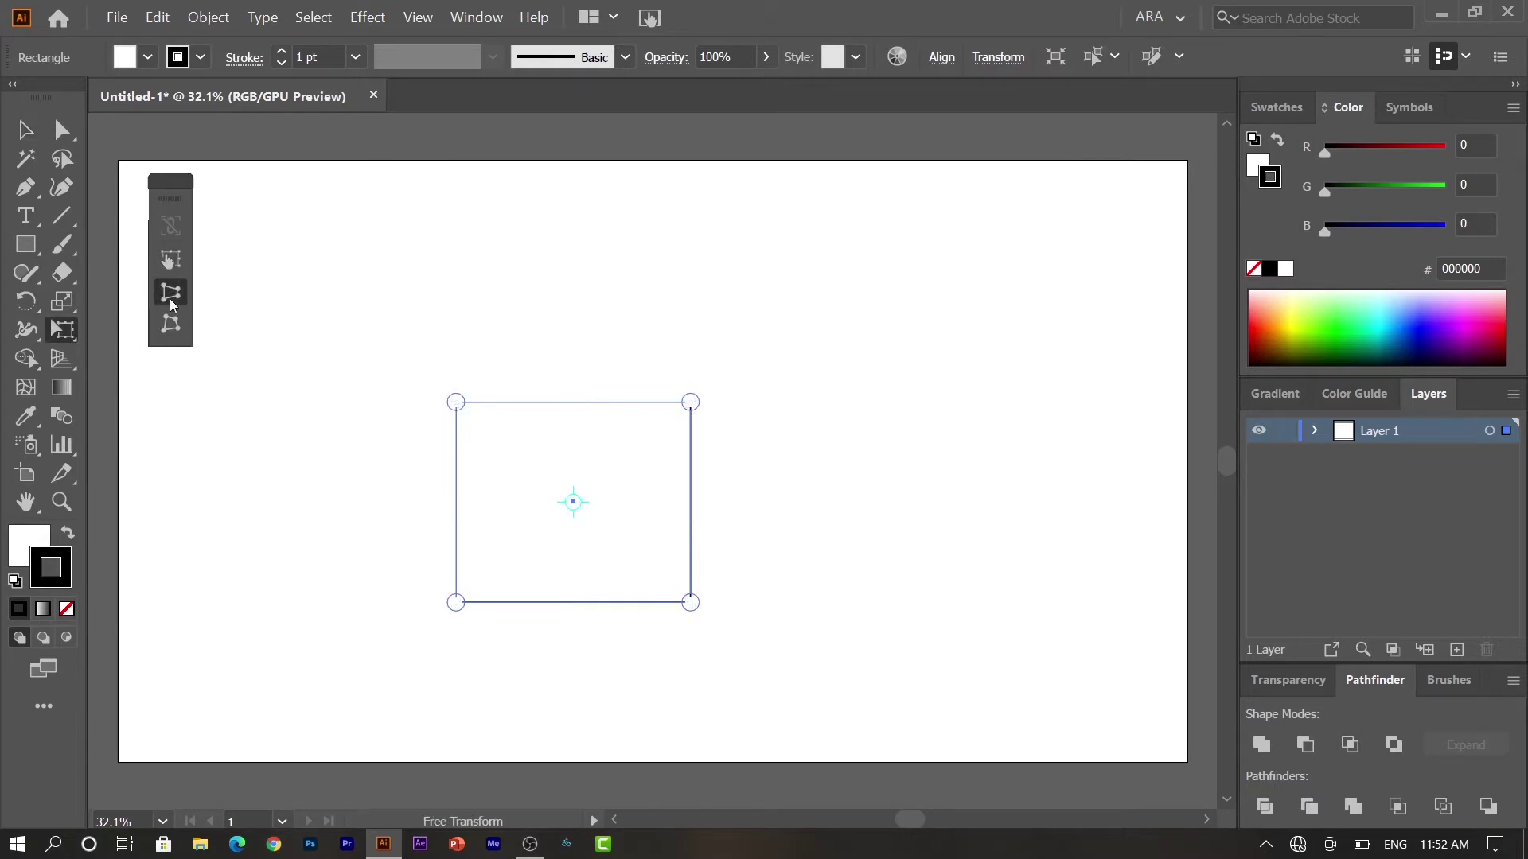
left_click_drag(690, 403, 667, 409)
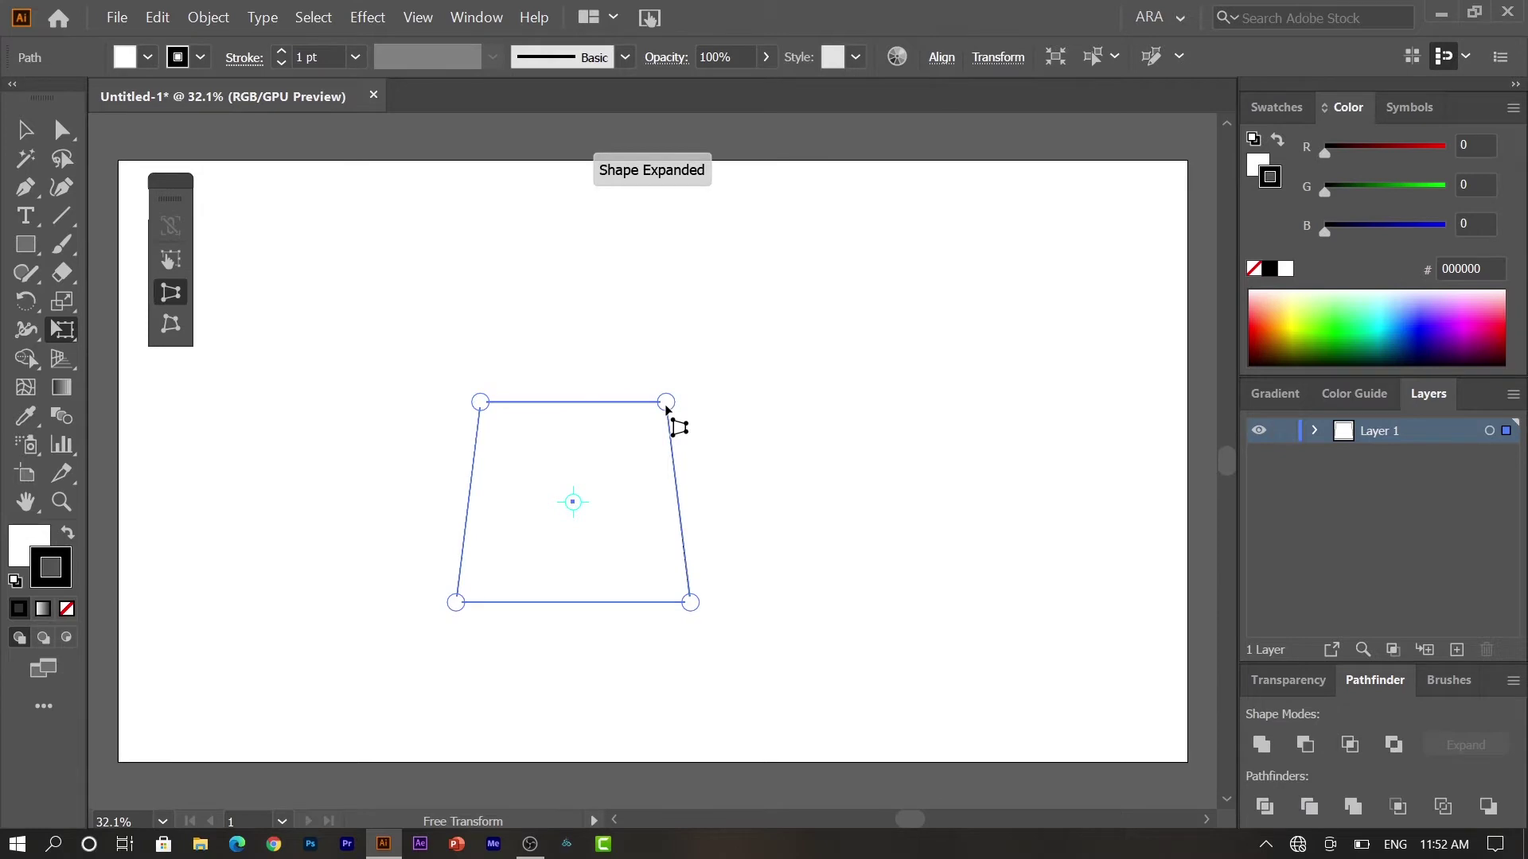
key("v")
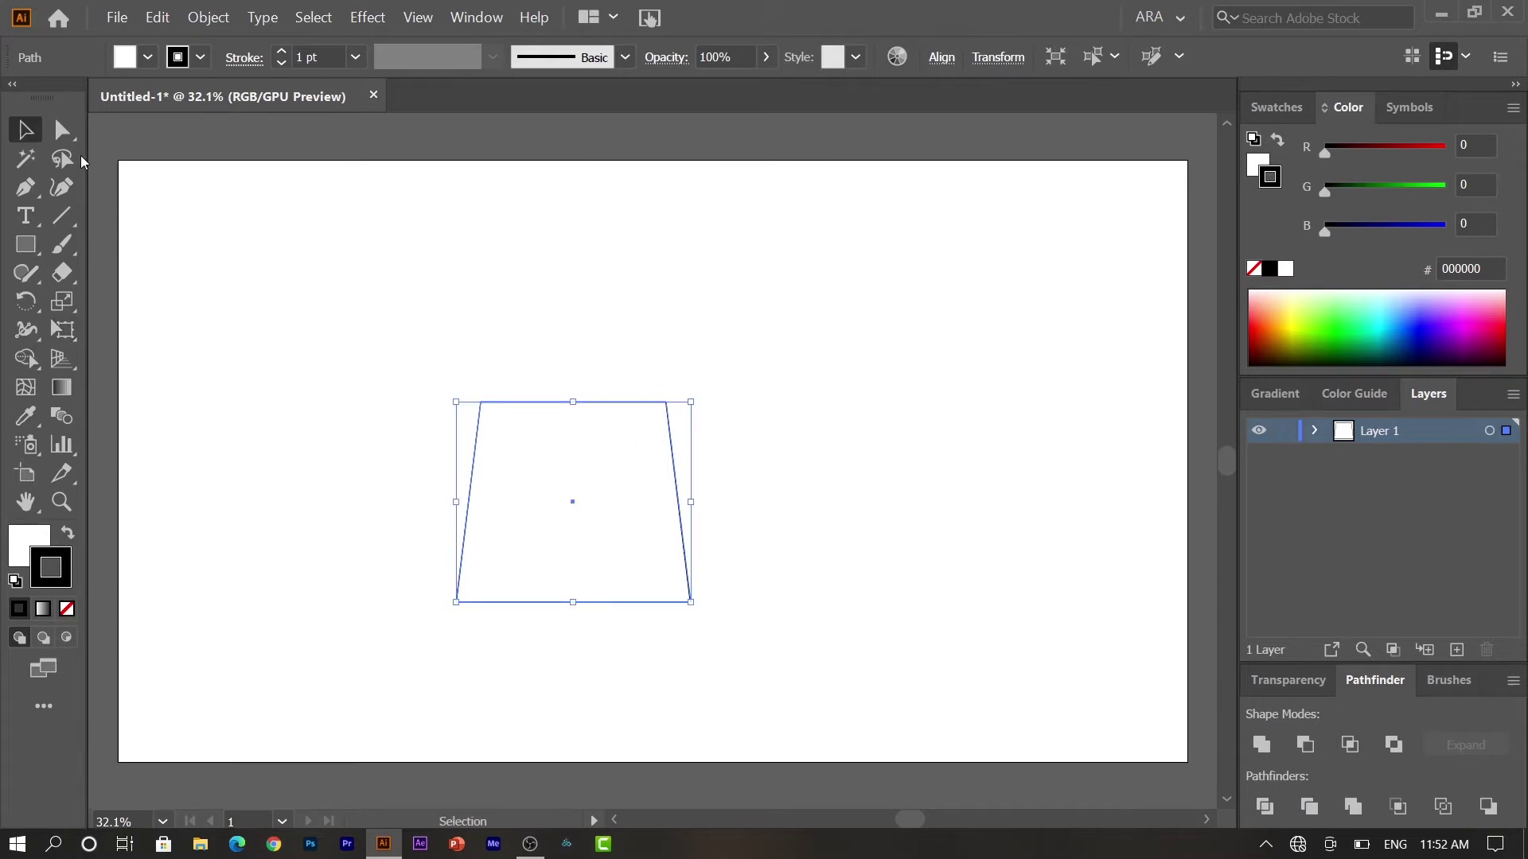
Round the trapezoid's two bottom corners using the Direct Selection corner widget
left_click(62, 130)
left_click_drag(407, 570, 842, 641)
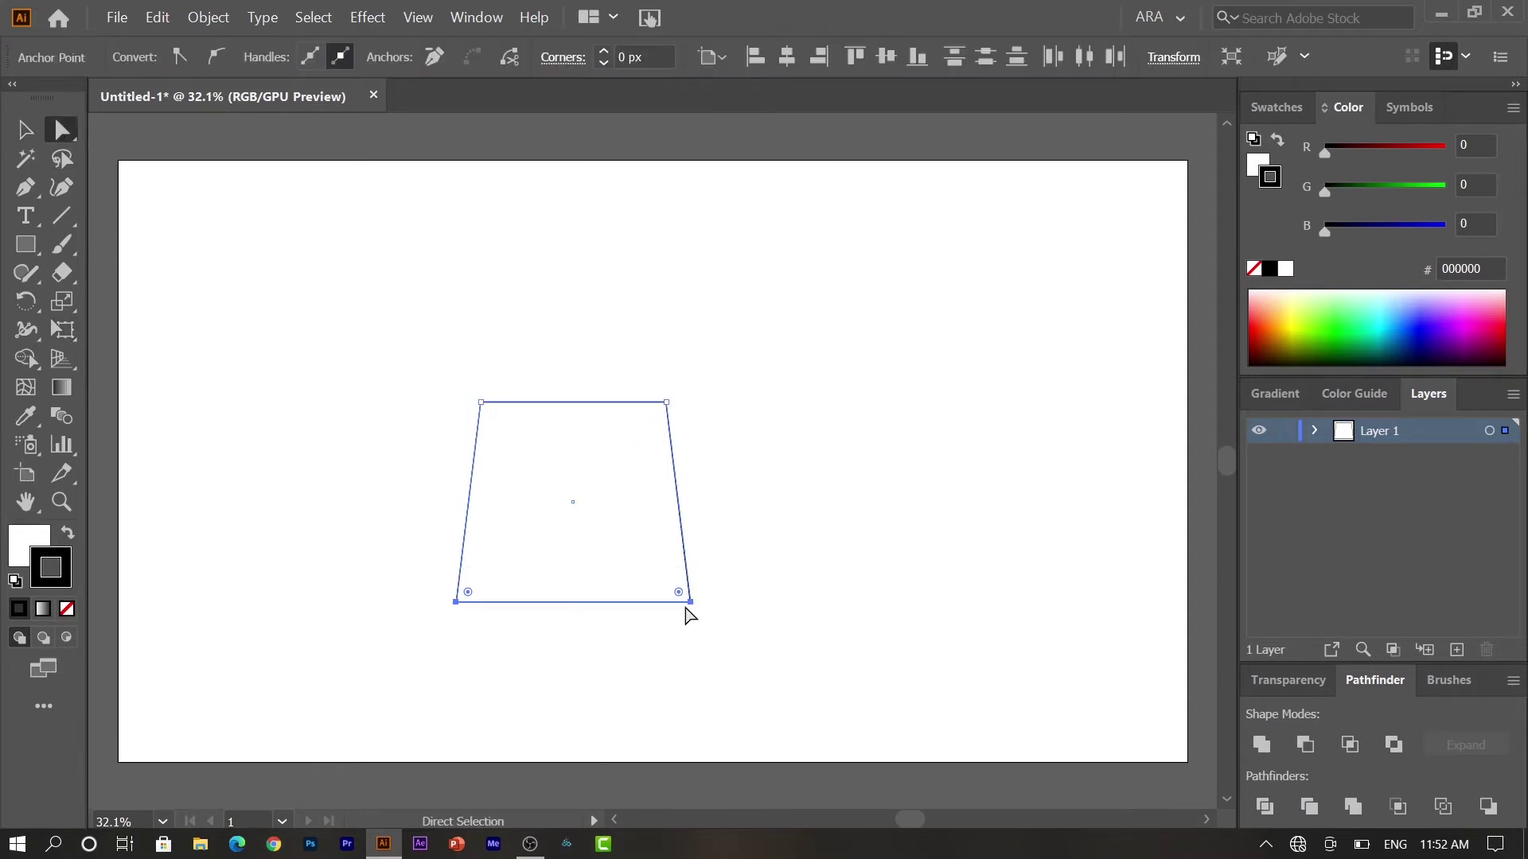
left_click_drag(678, 593, 639, 556)
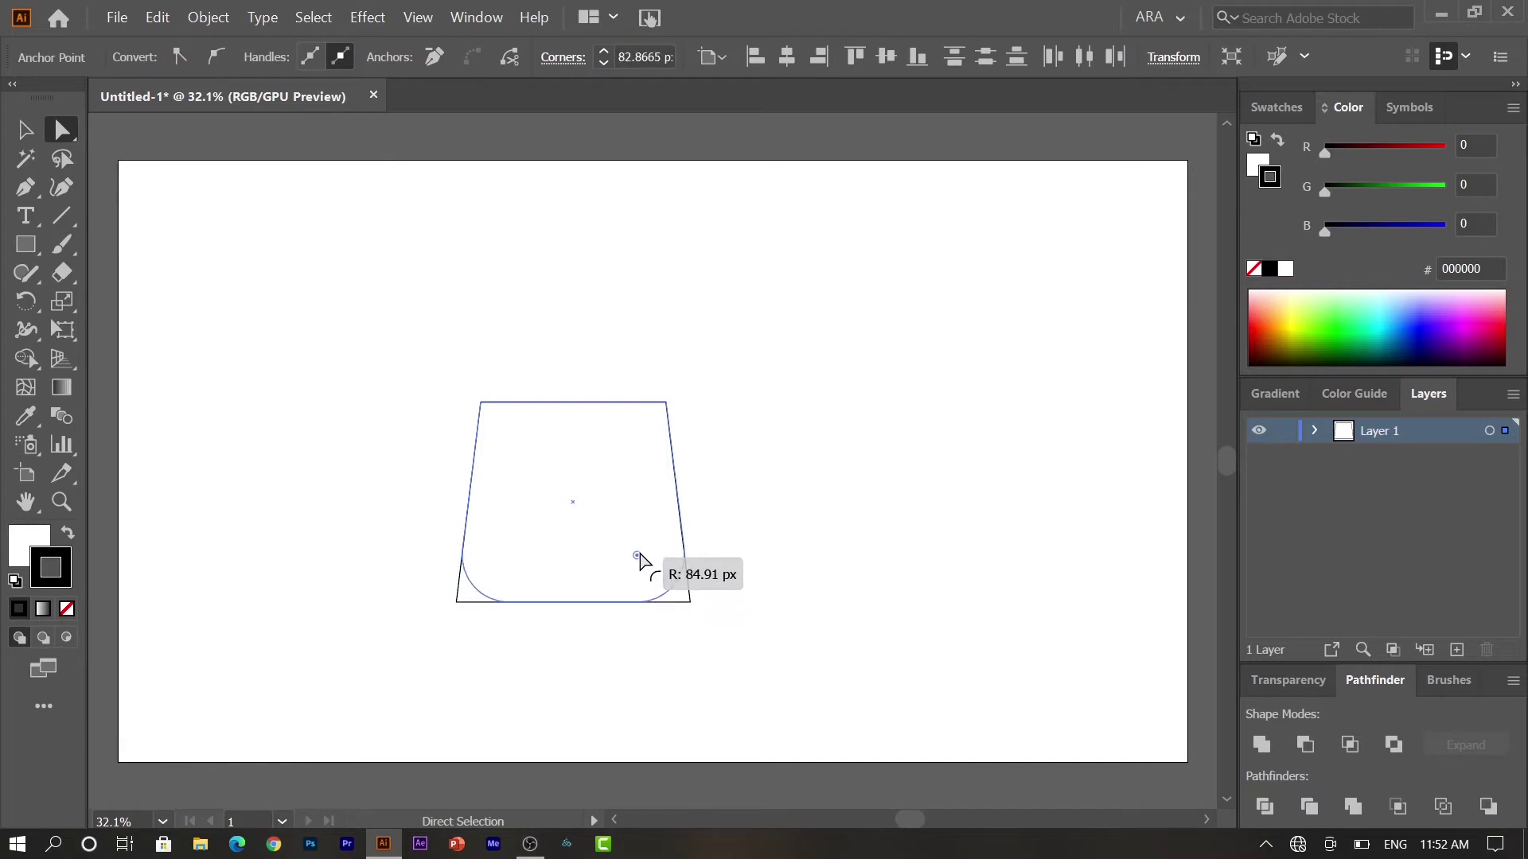
Widen the purse body slightly from its side handle
key("v")
left_click(872, 528)
left_click(678, 510)
left_click_drag(684, 502, 706, 503)
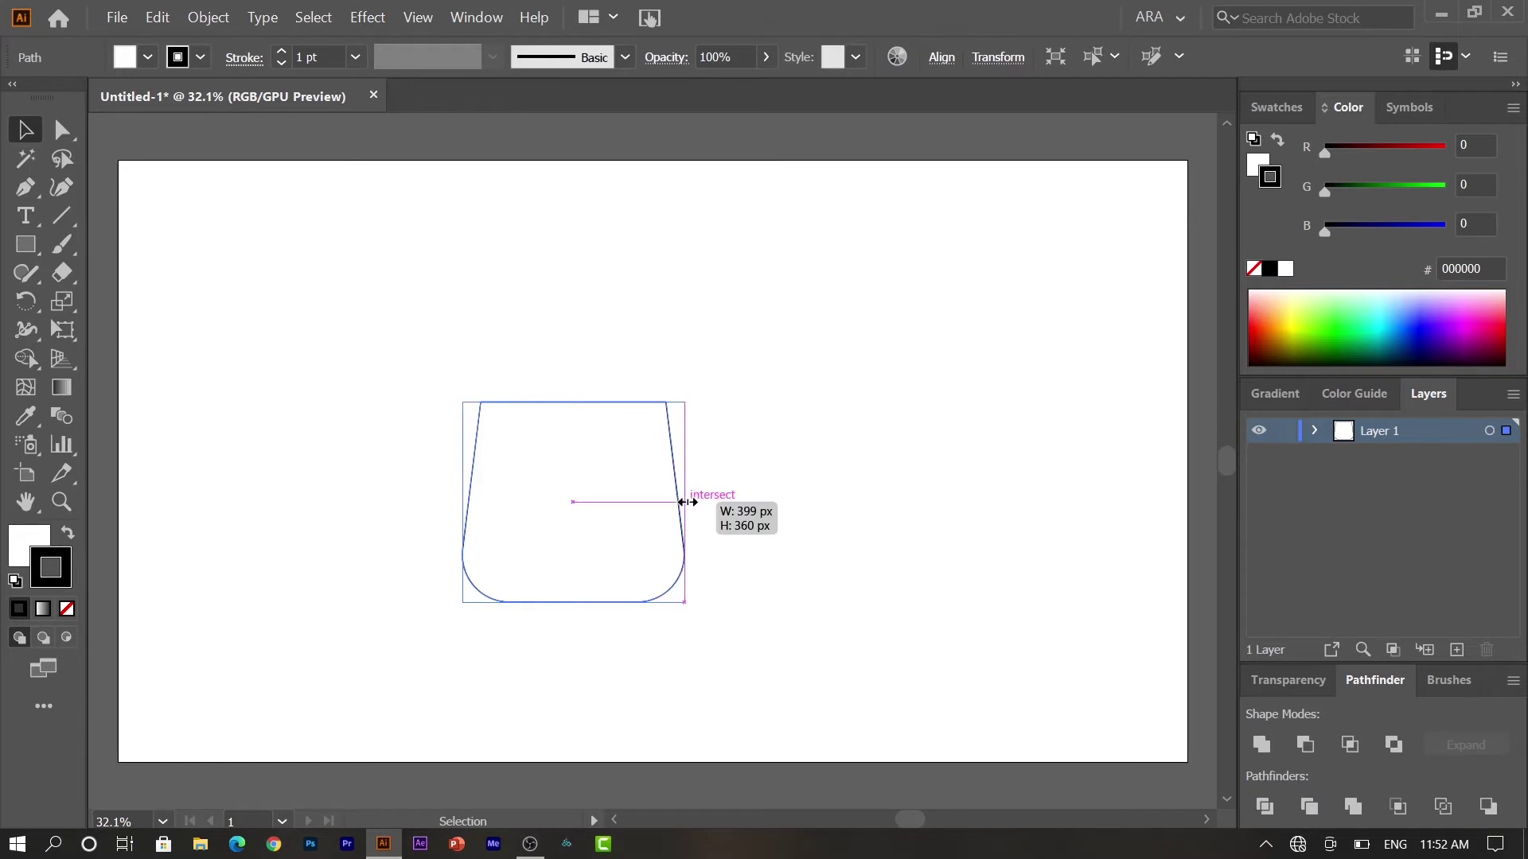
left_click(612, 628)
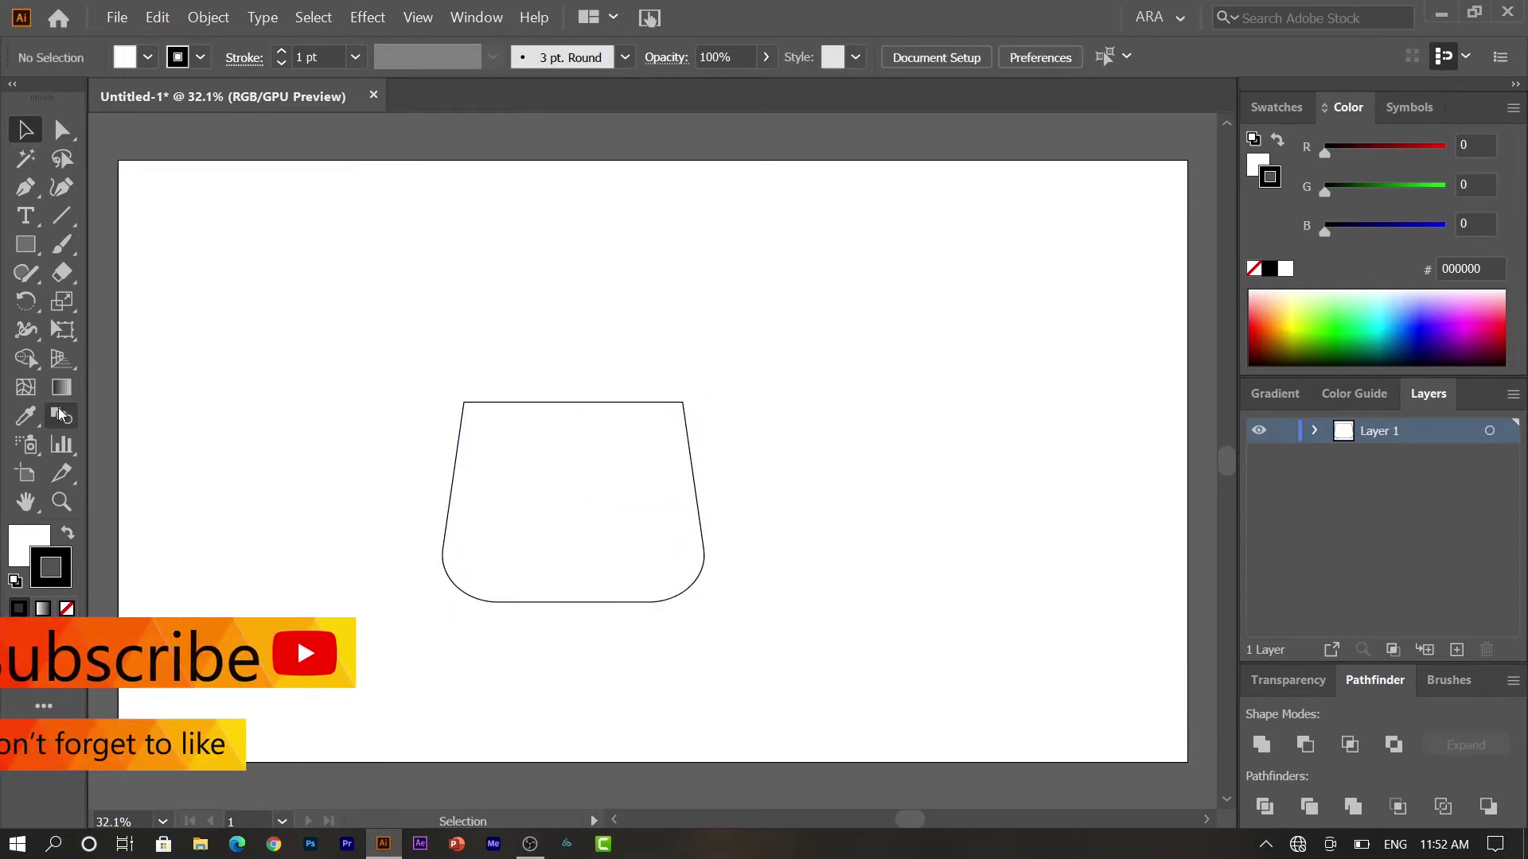
left_click(25, 187)
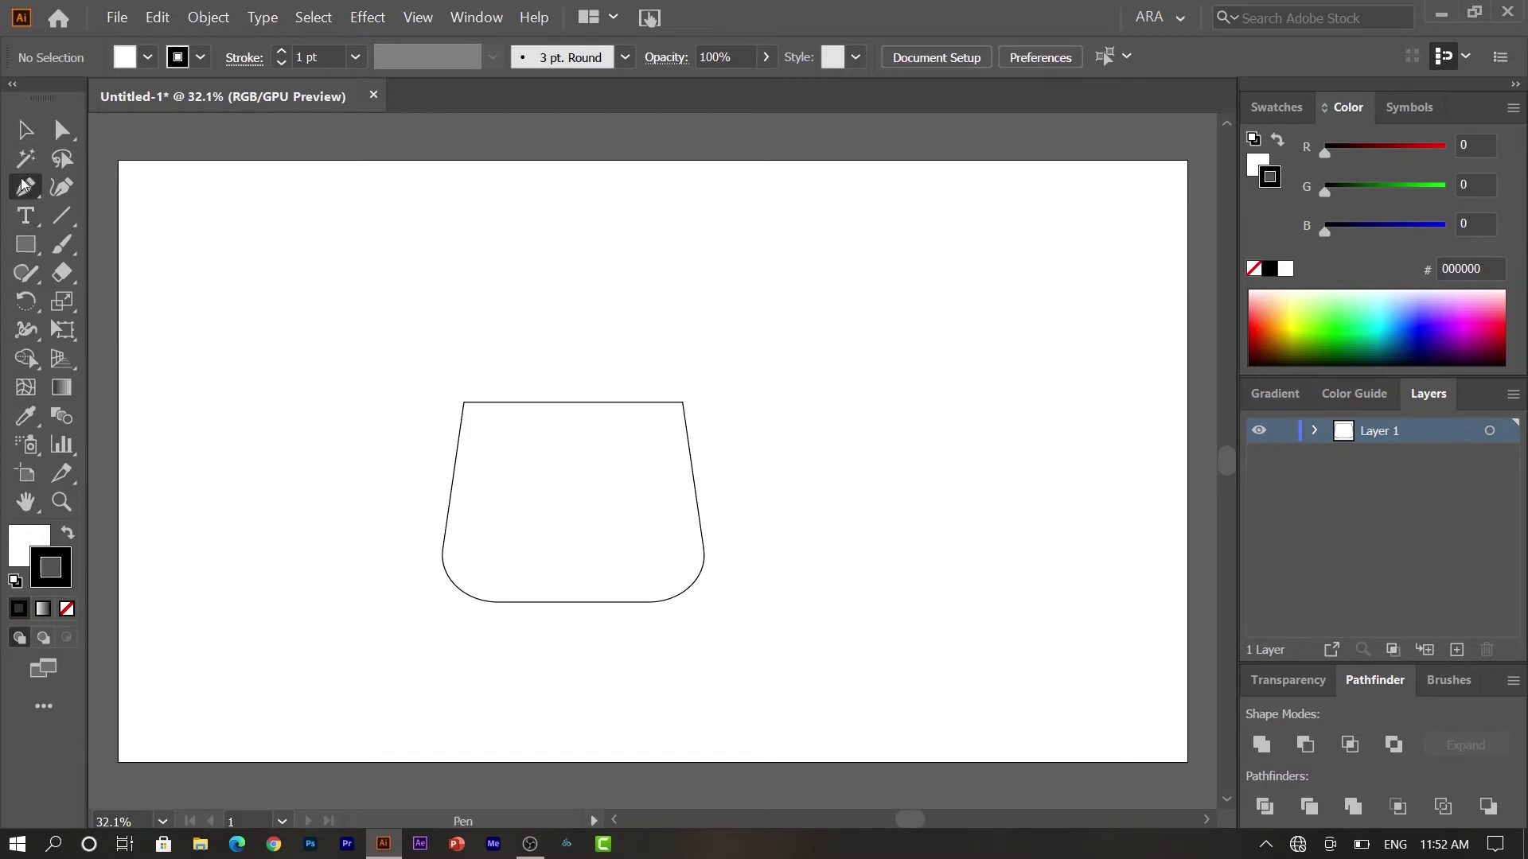
Draw the left clasp line along the top with an upward diagonal end
left_click(442, 392)
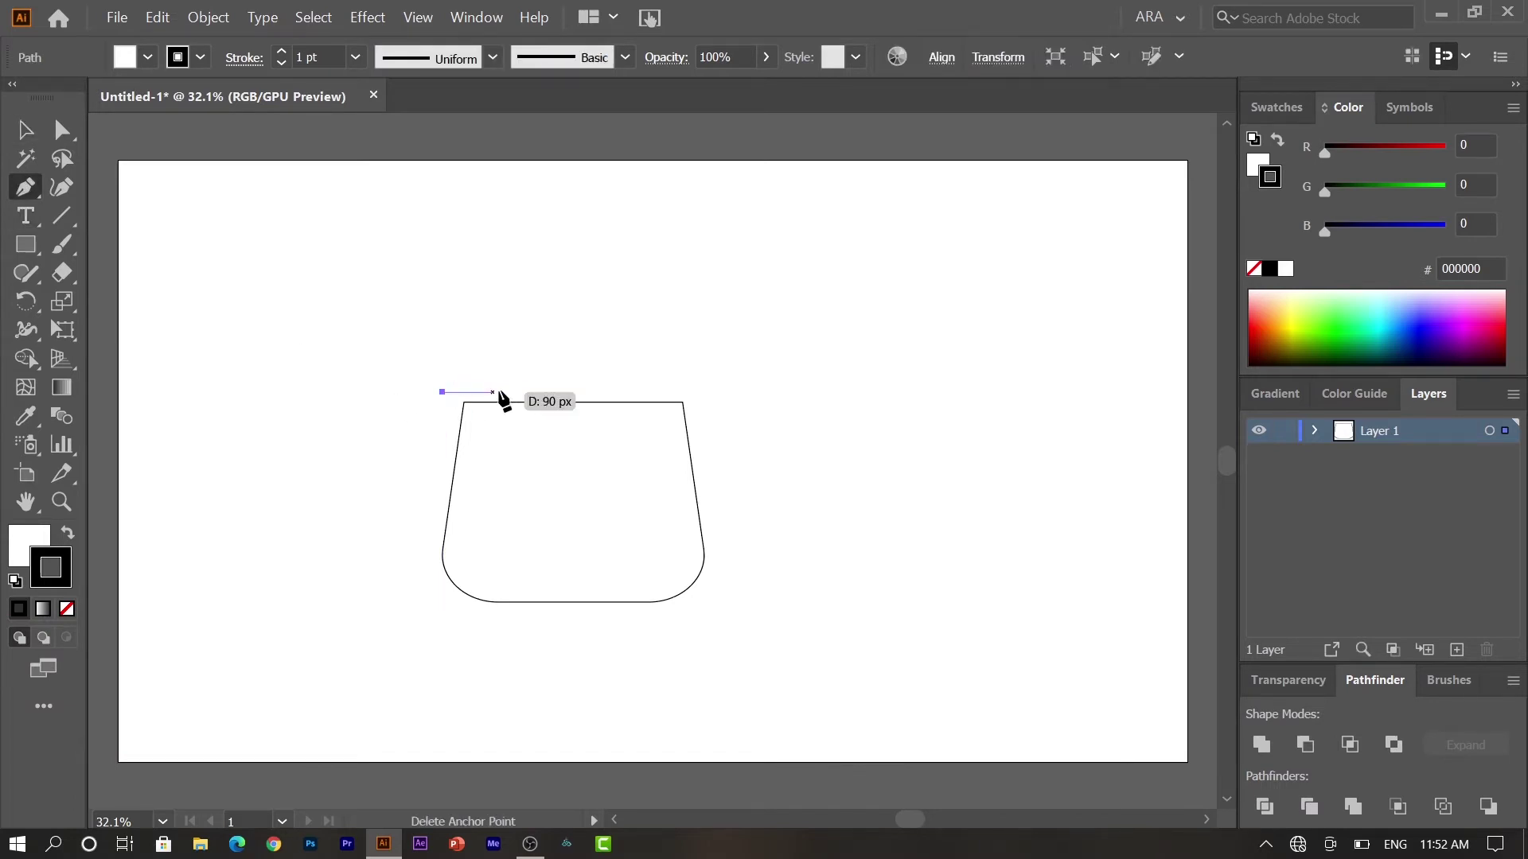
left_click(551, 392)
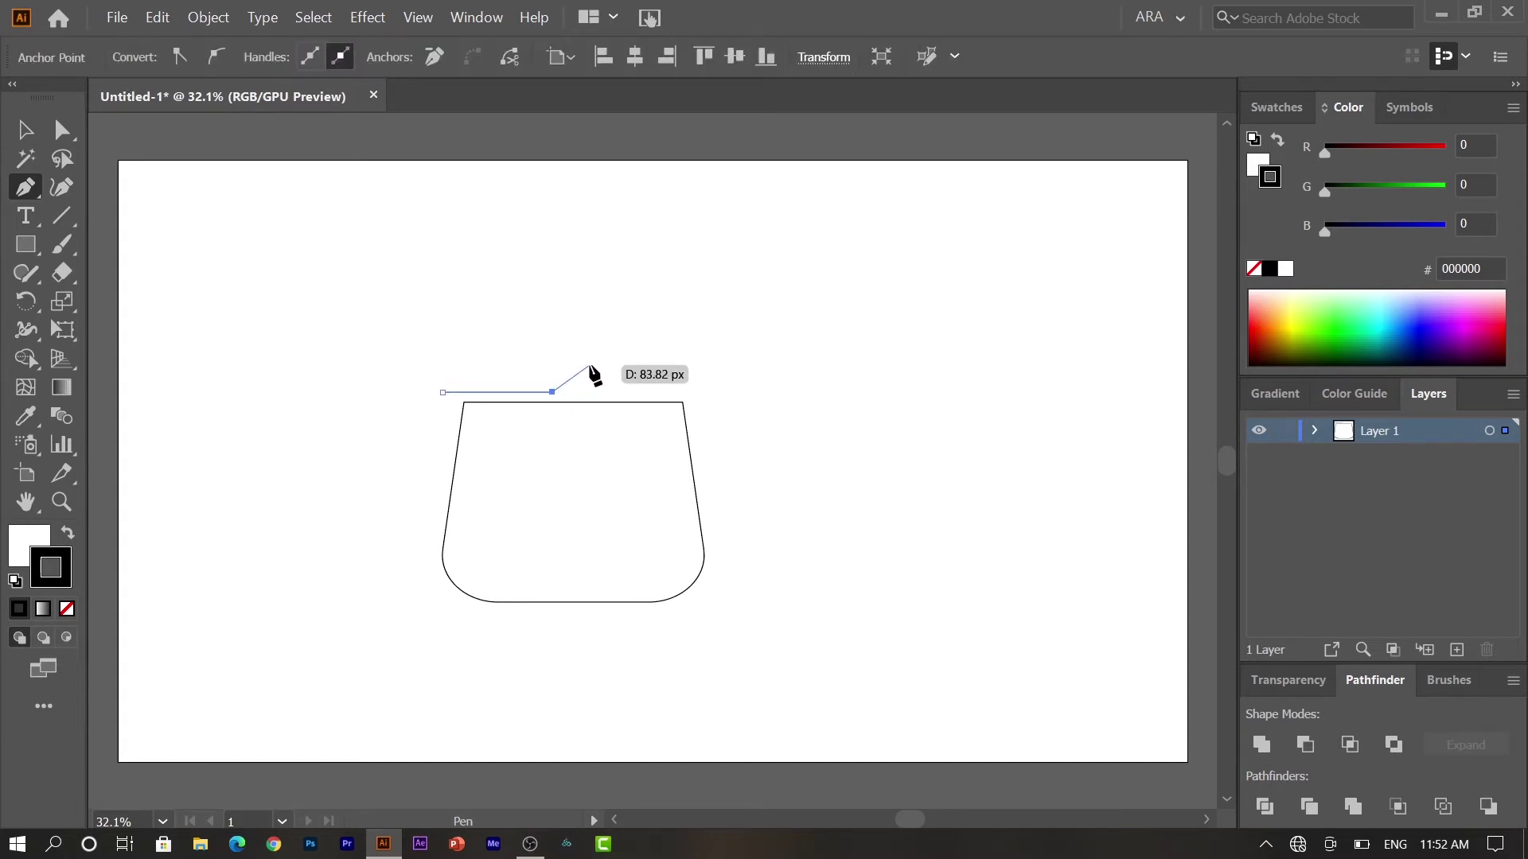
left_click(592, 362)
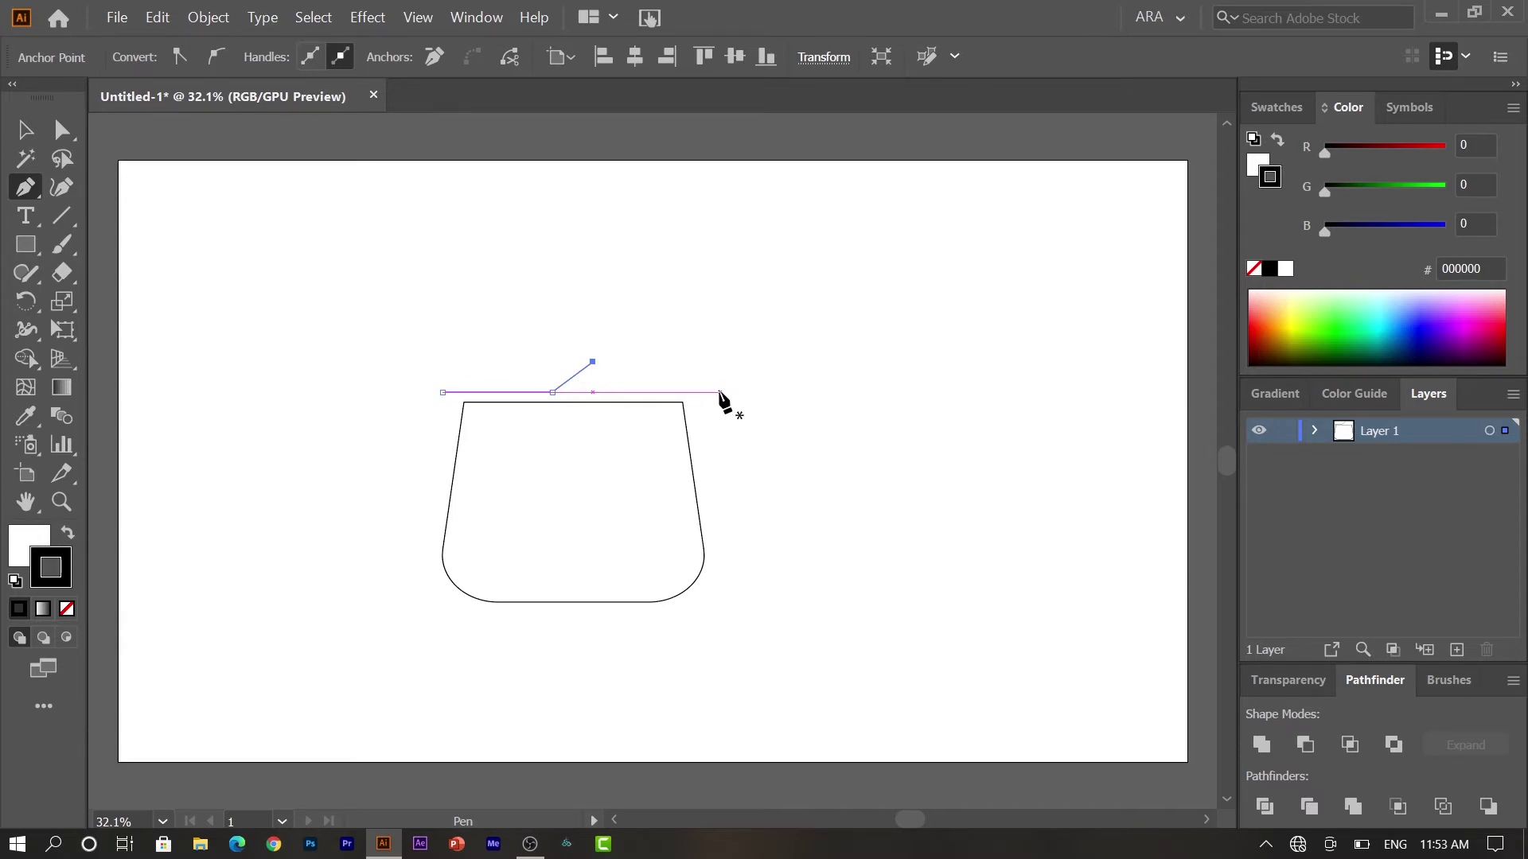
key("Escape")
Draw a short straight clasp line on the right and select both lines
left_click(704, 392)
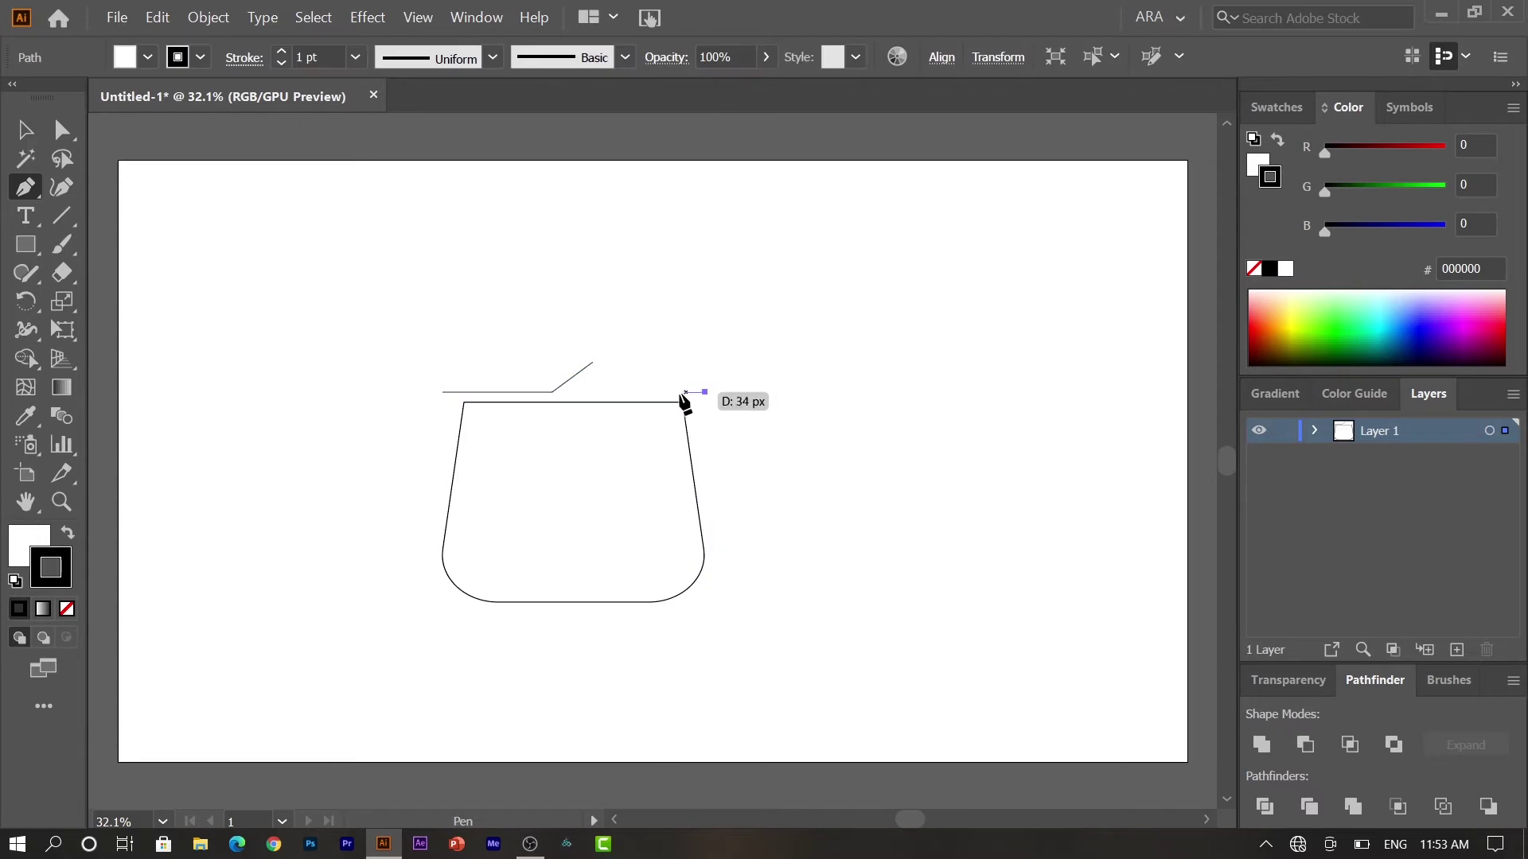
left_click(610, 392)
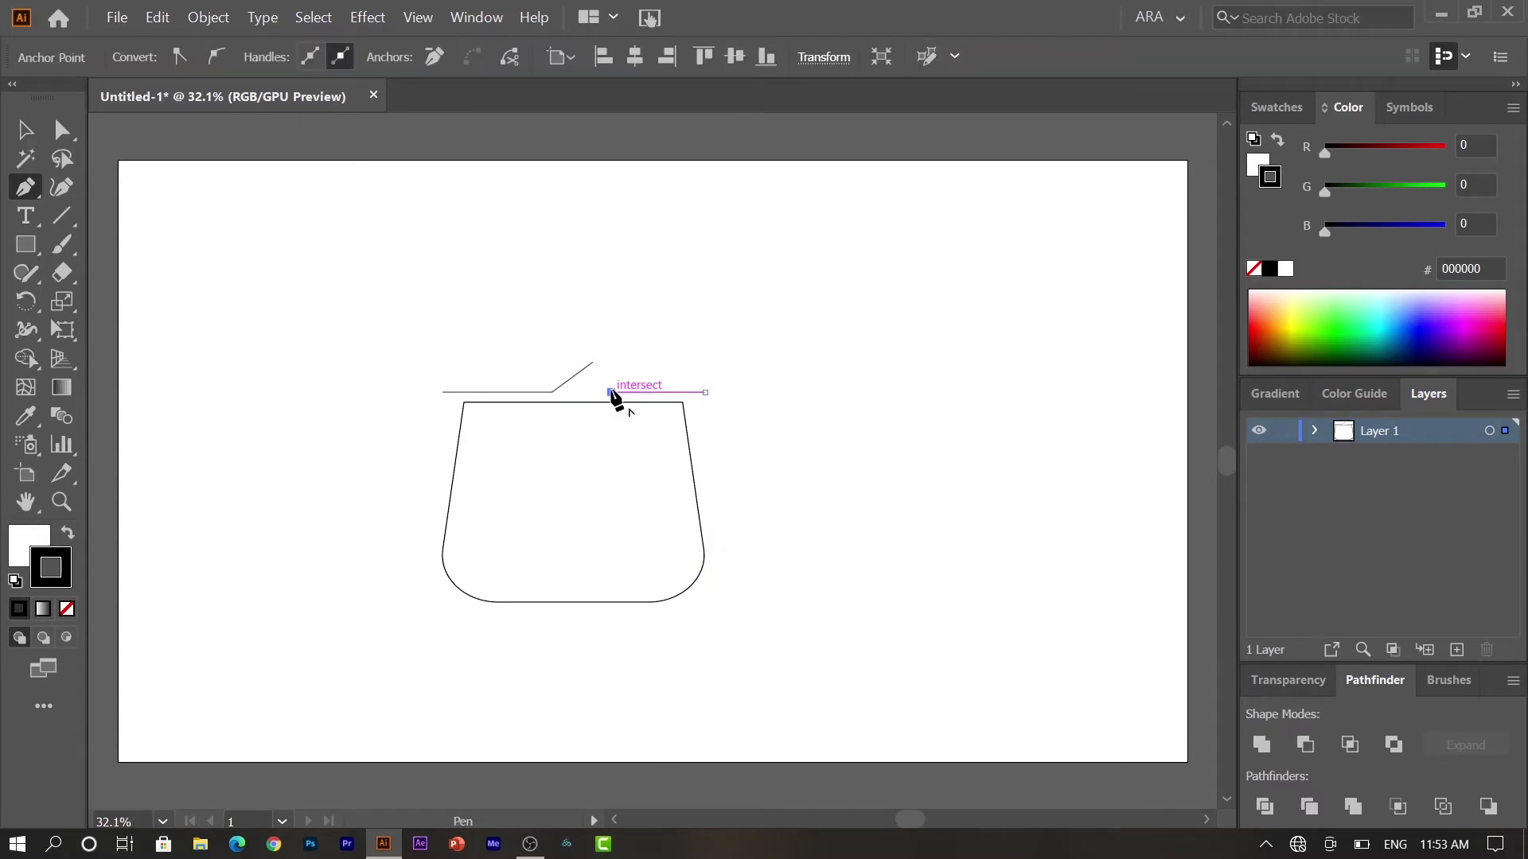
key("v")
left_click_drag(537, 355, 660, 393)
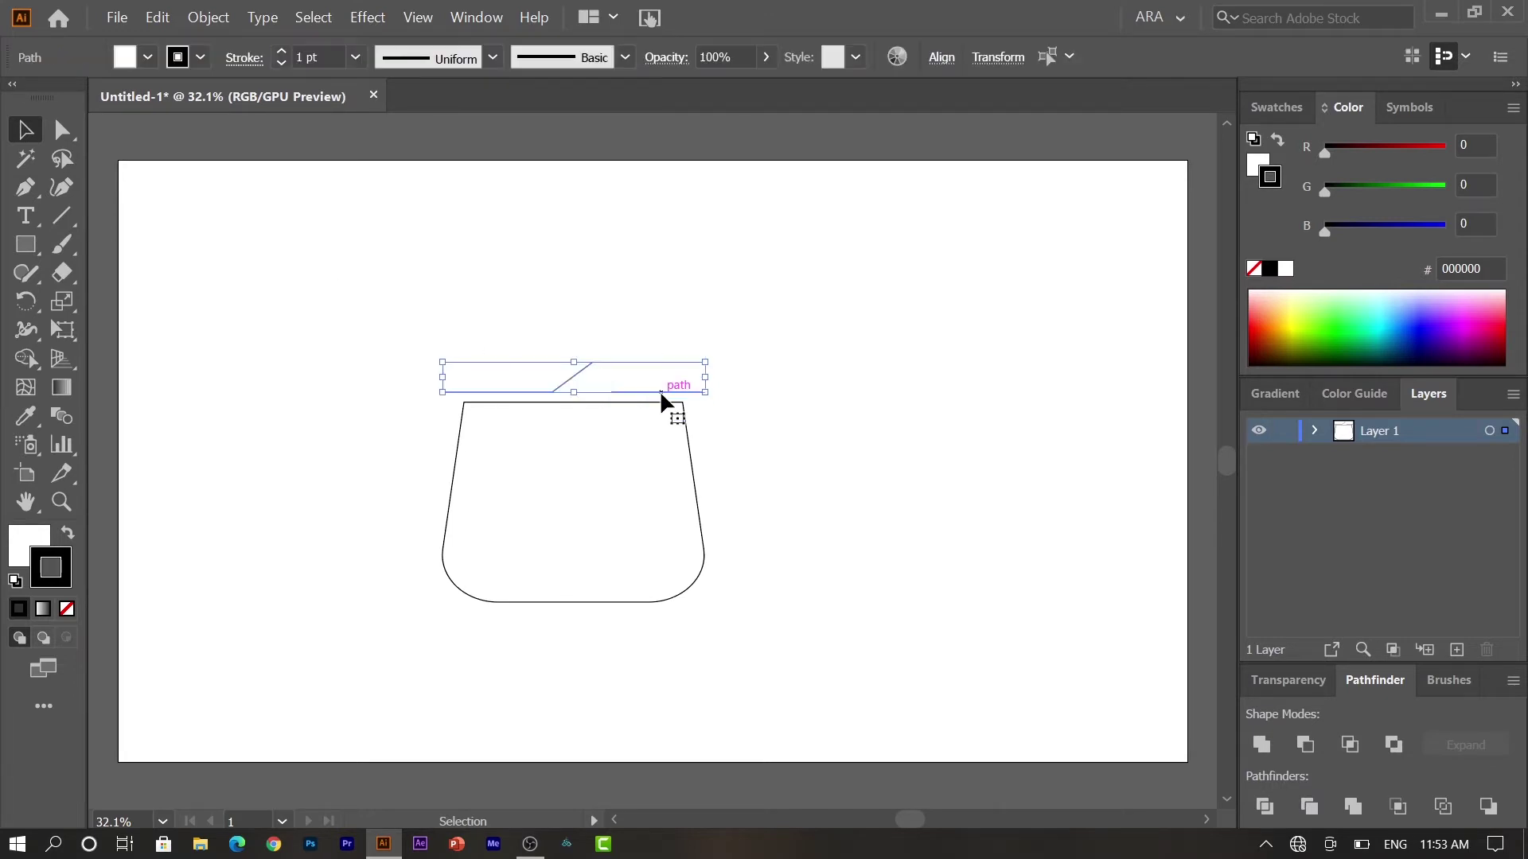
Give the clasp lines a 50 pt stroke with round caps
double_click(329, 57)
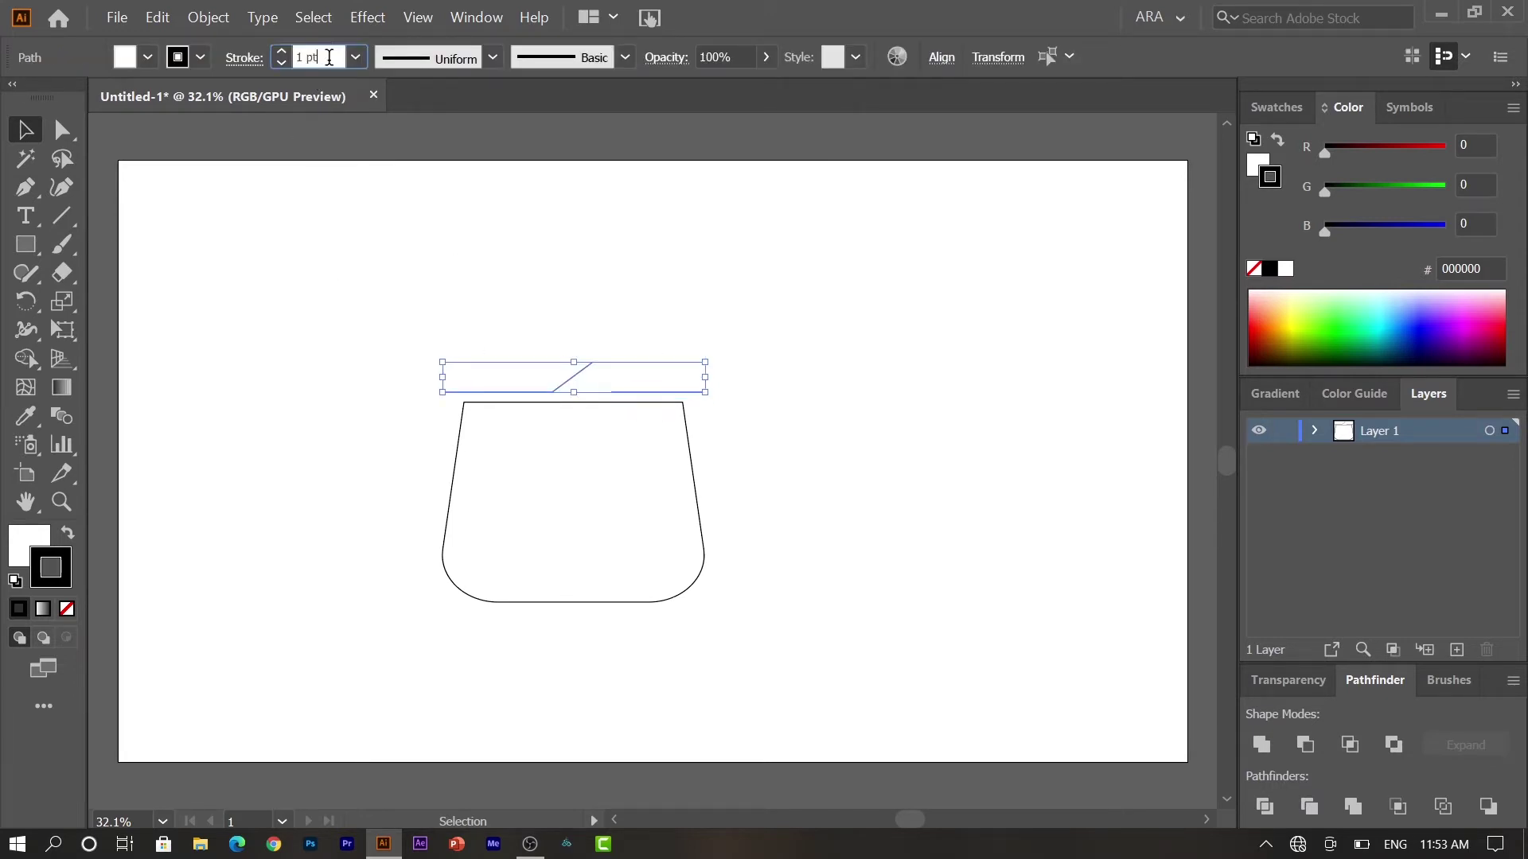
type("40")
key("Return")
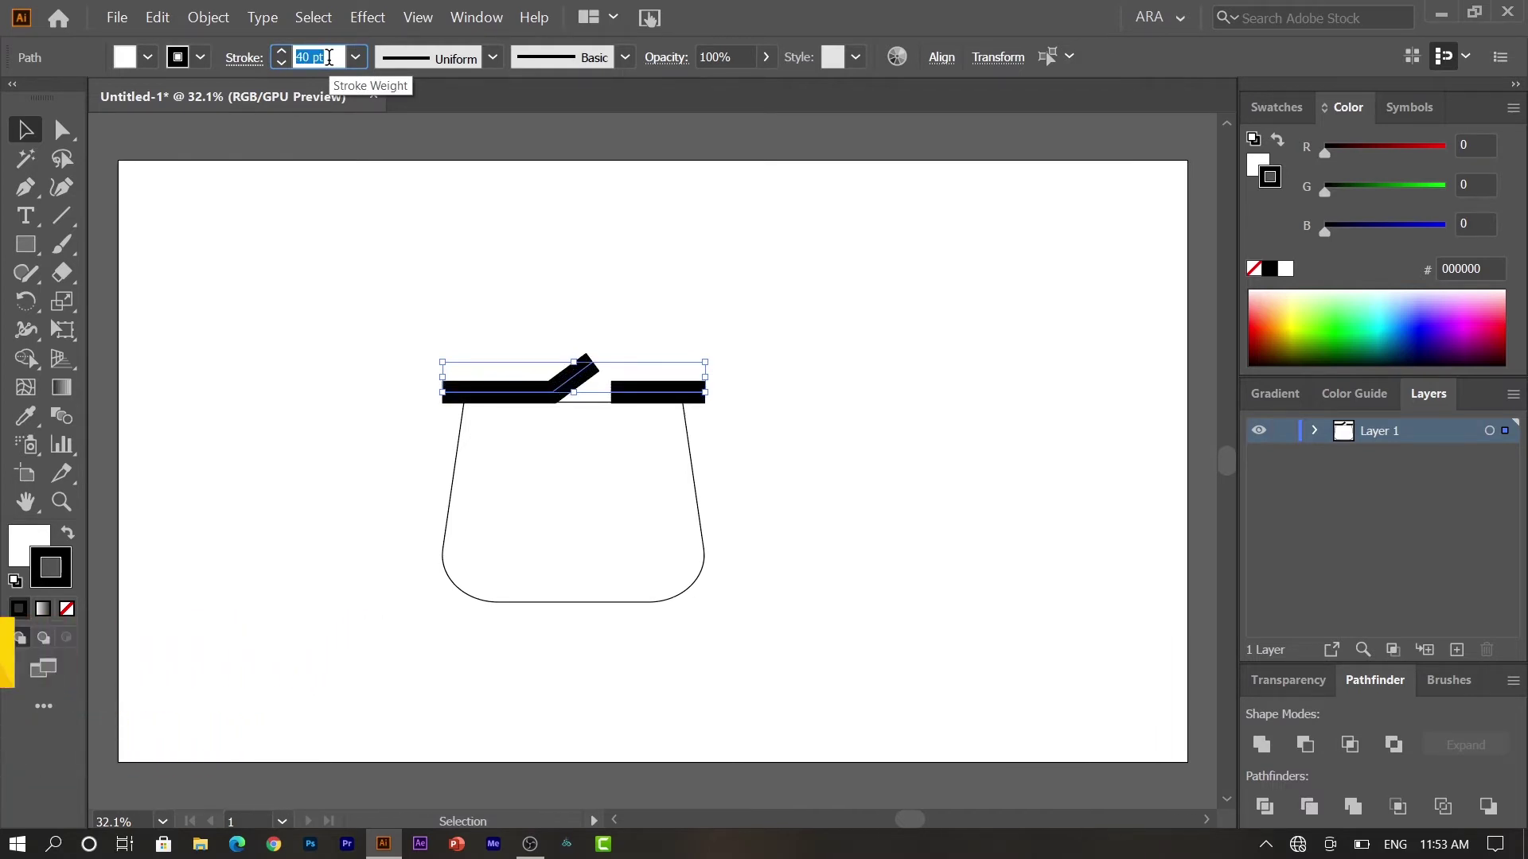
type("50")
key("Return")
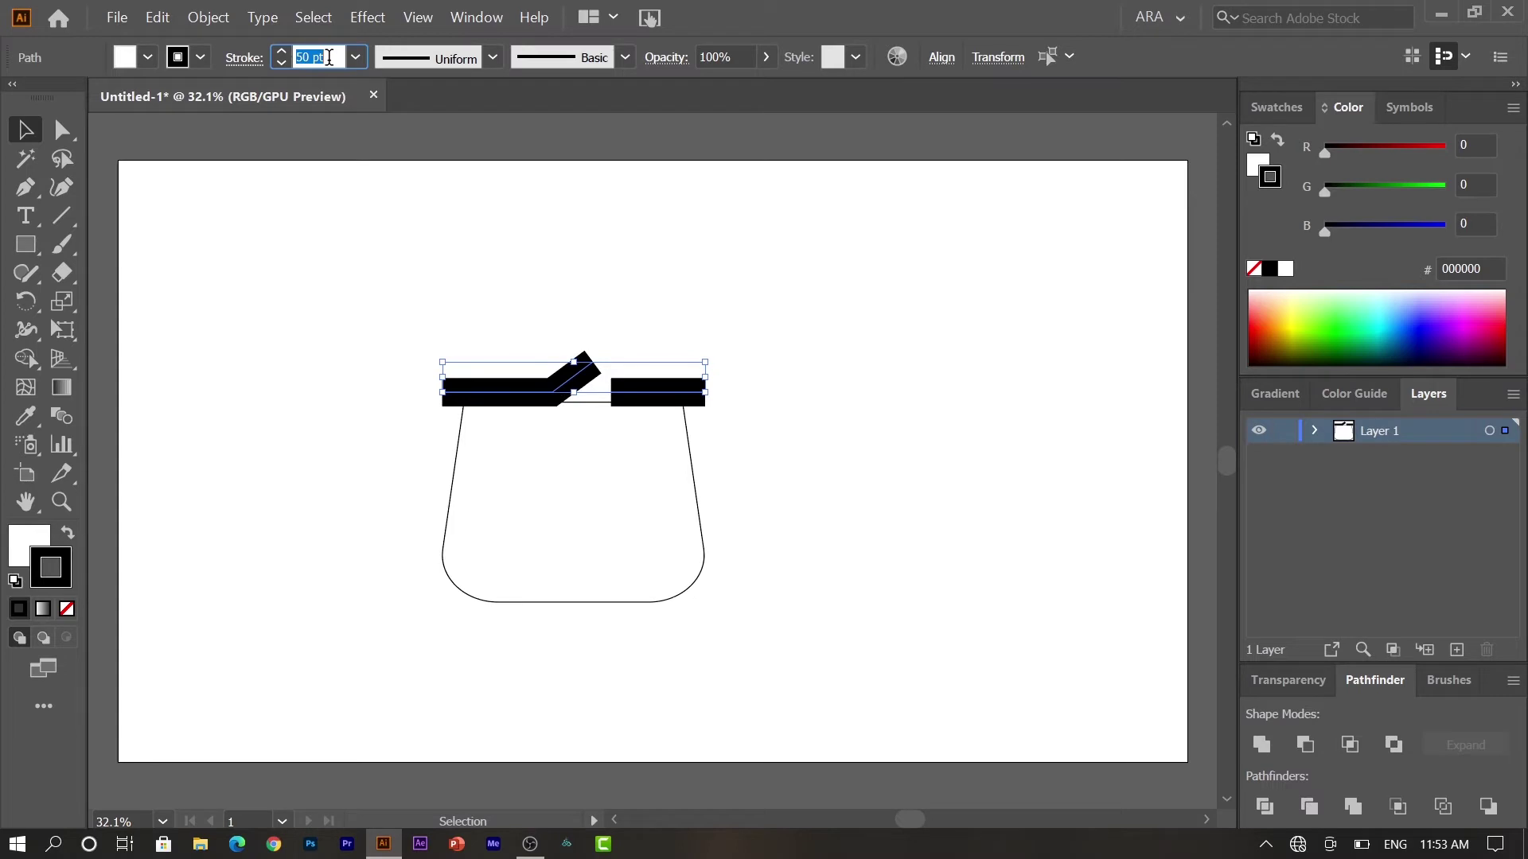
left_click(245, 58)
left_click(119, 118)
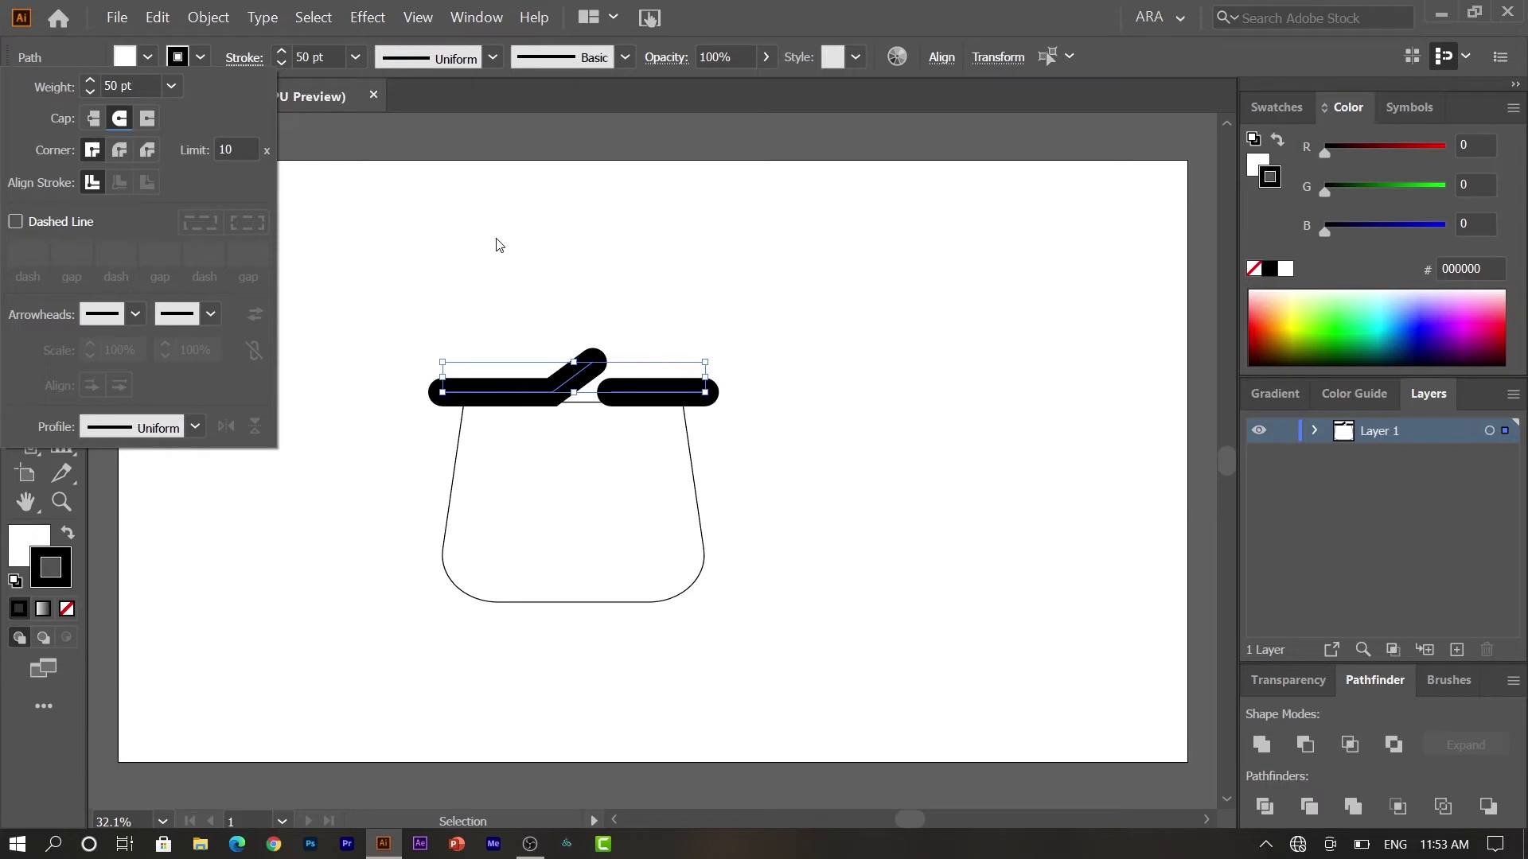
key("Escape")
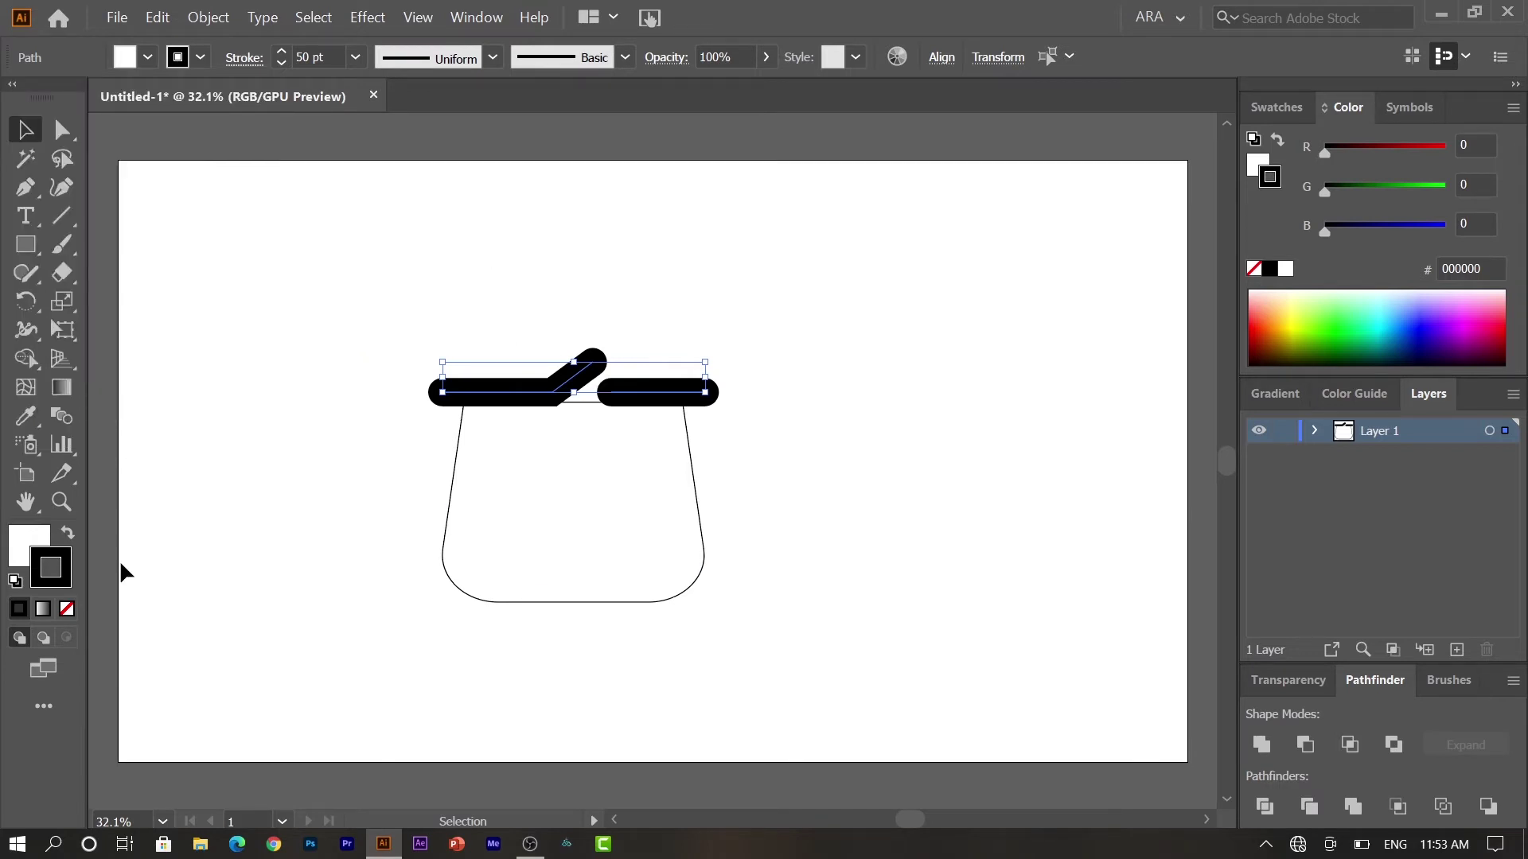
Set the clasp lines' fill to None and deselect
left_click(24, 537)
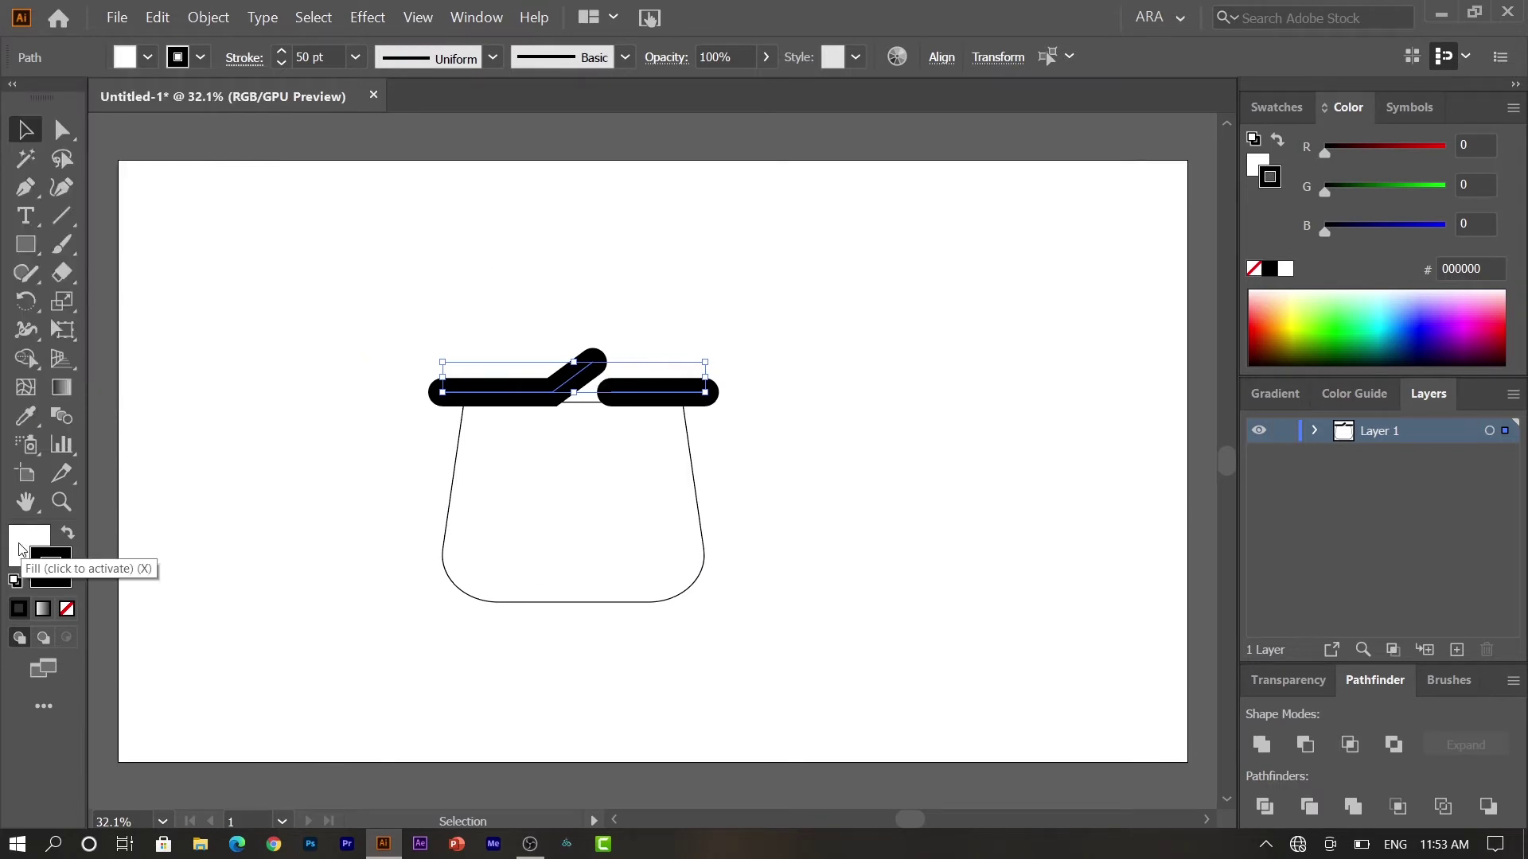
left_click(67, 610)
left_click(218, 513)
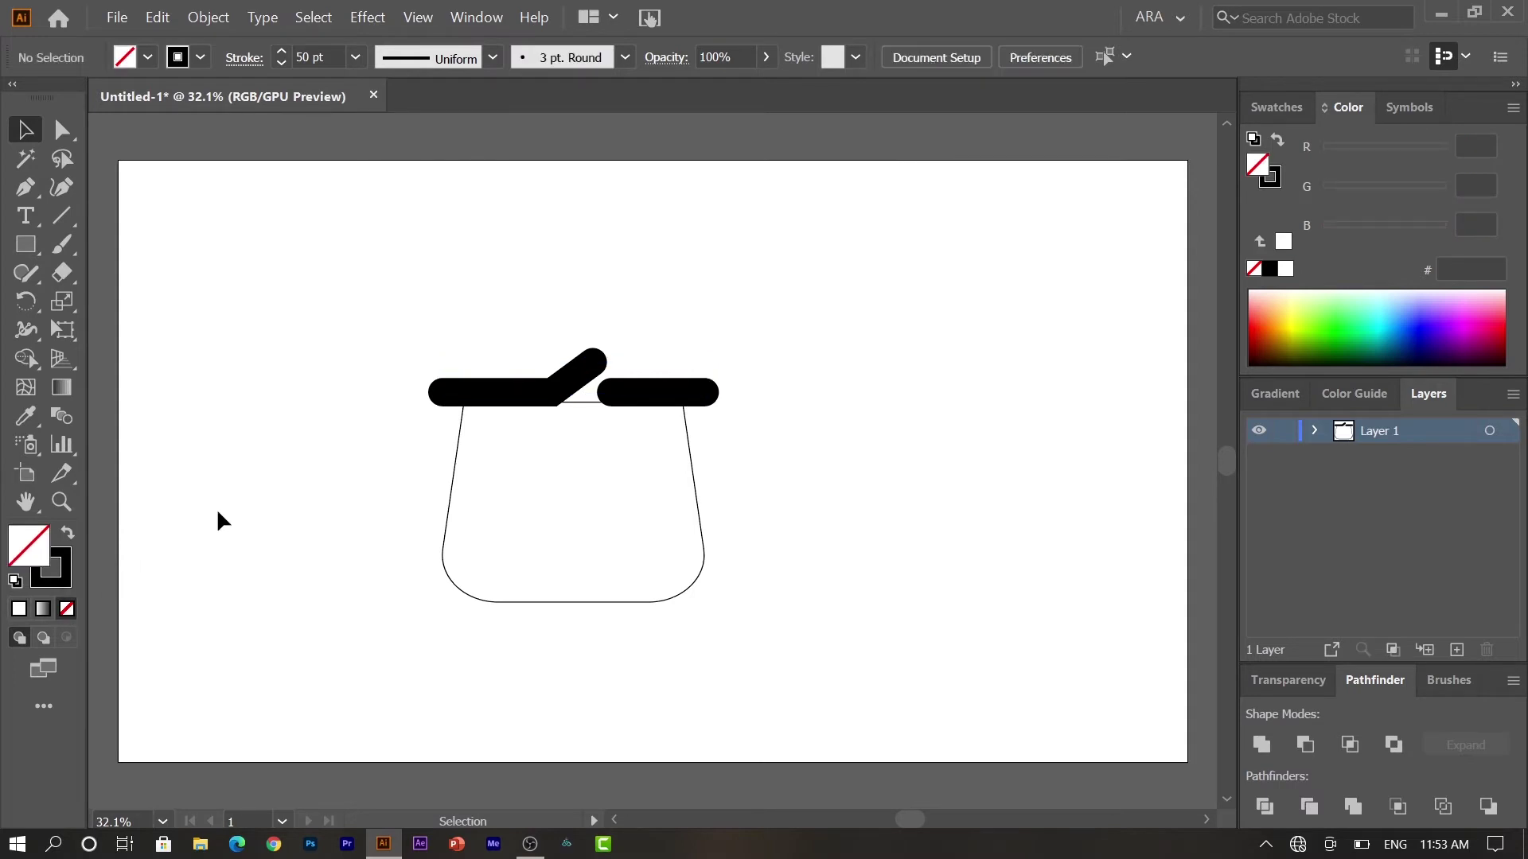
left_click(37, 248)
Draw a small circle on the artboard and give it a 30 pt stroke
left_click(133, 301)
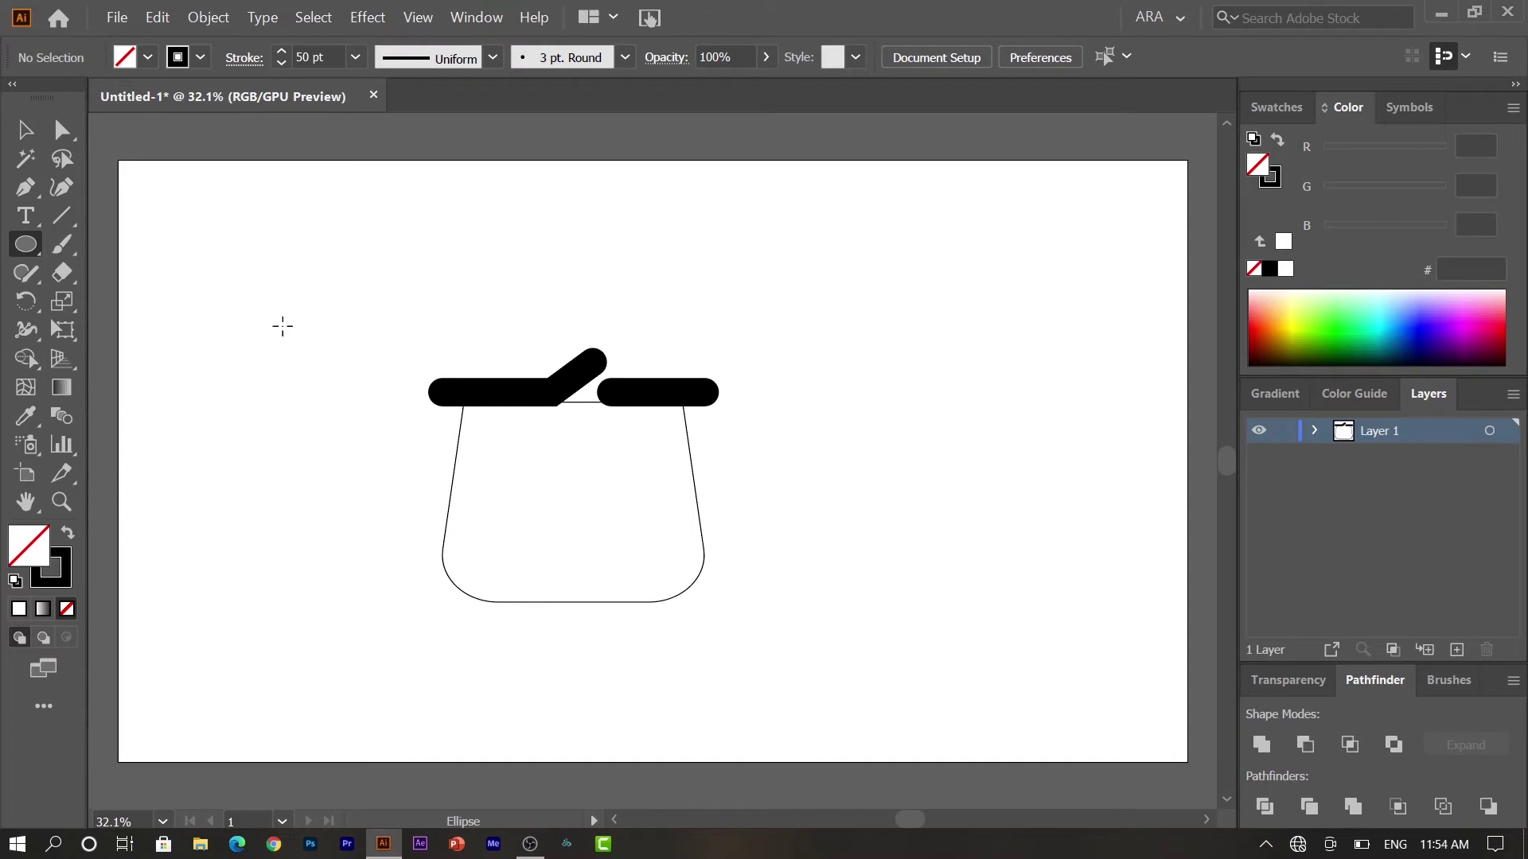
left_click_drag(283, 326, 267, 343)
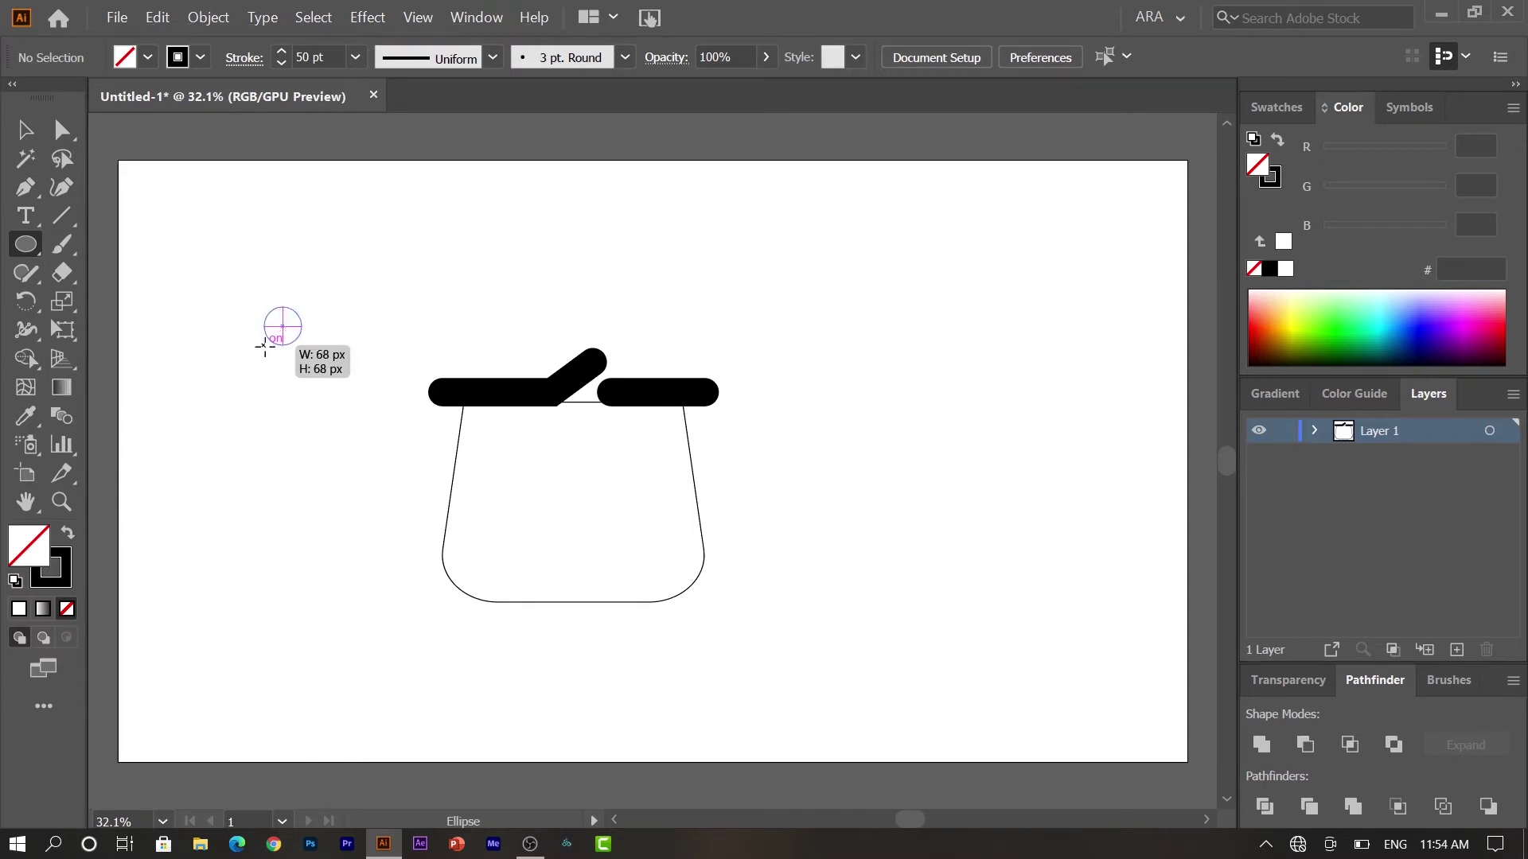
left_click_drag(266, 343, 265, 349)
key("v")
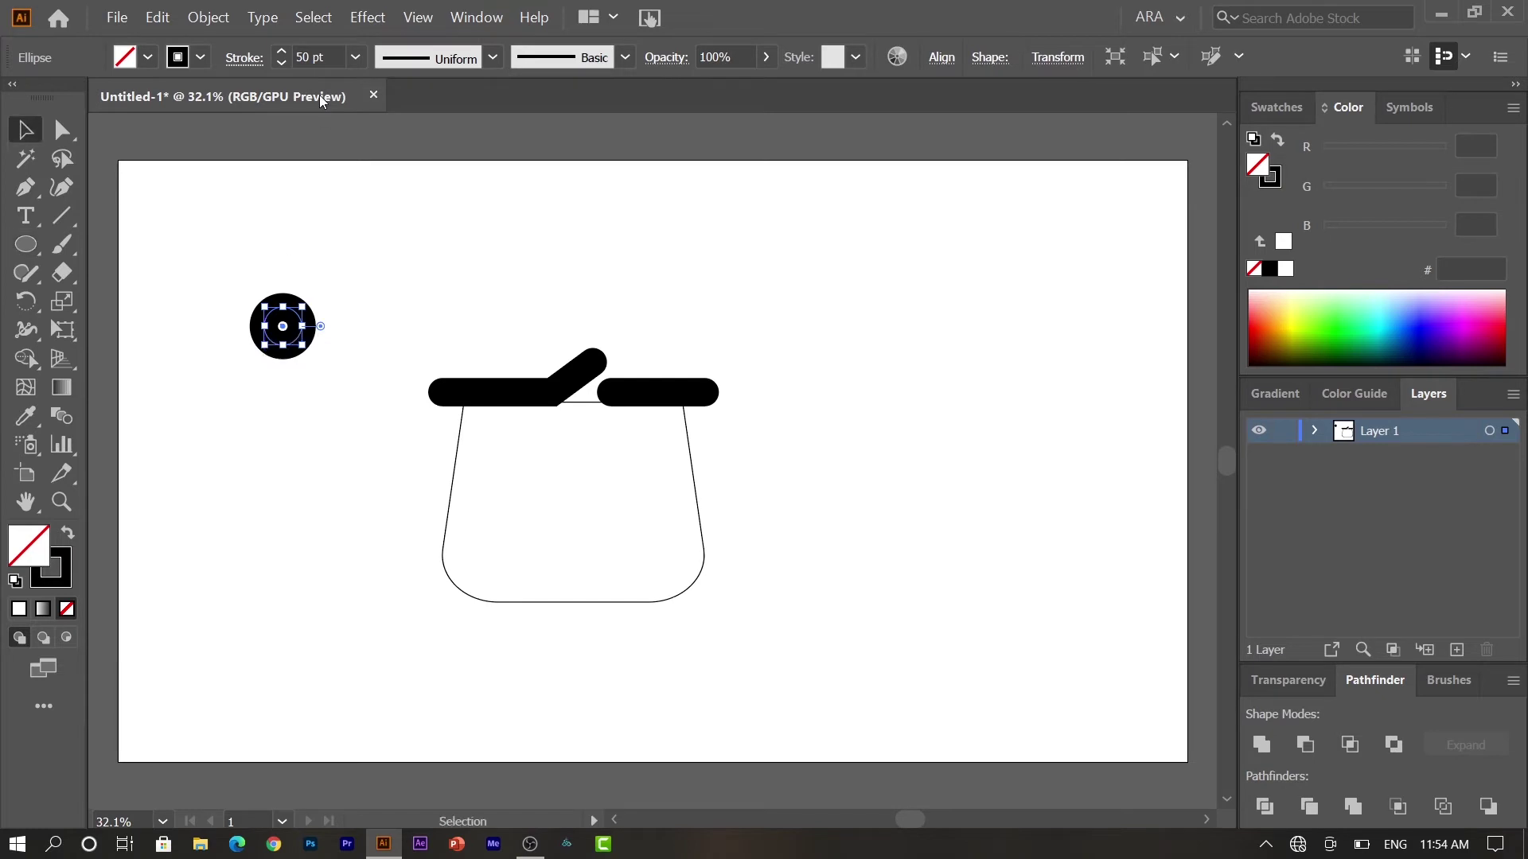
left_click(323, 58)
type("40")
key("Return")
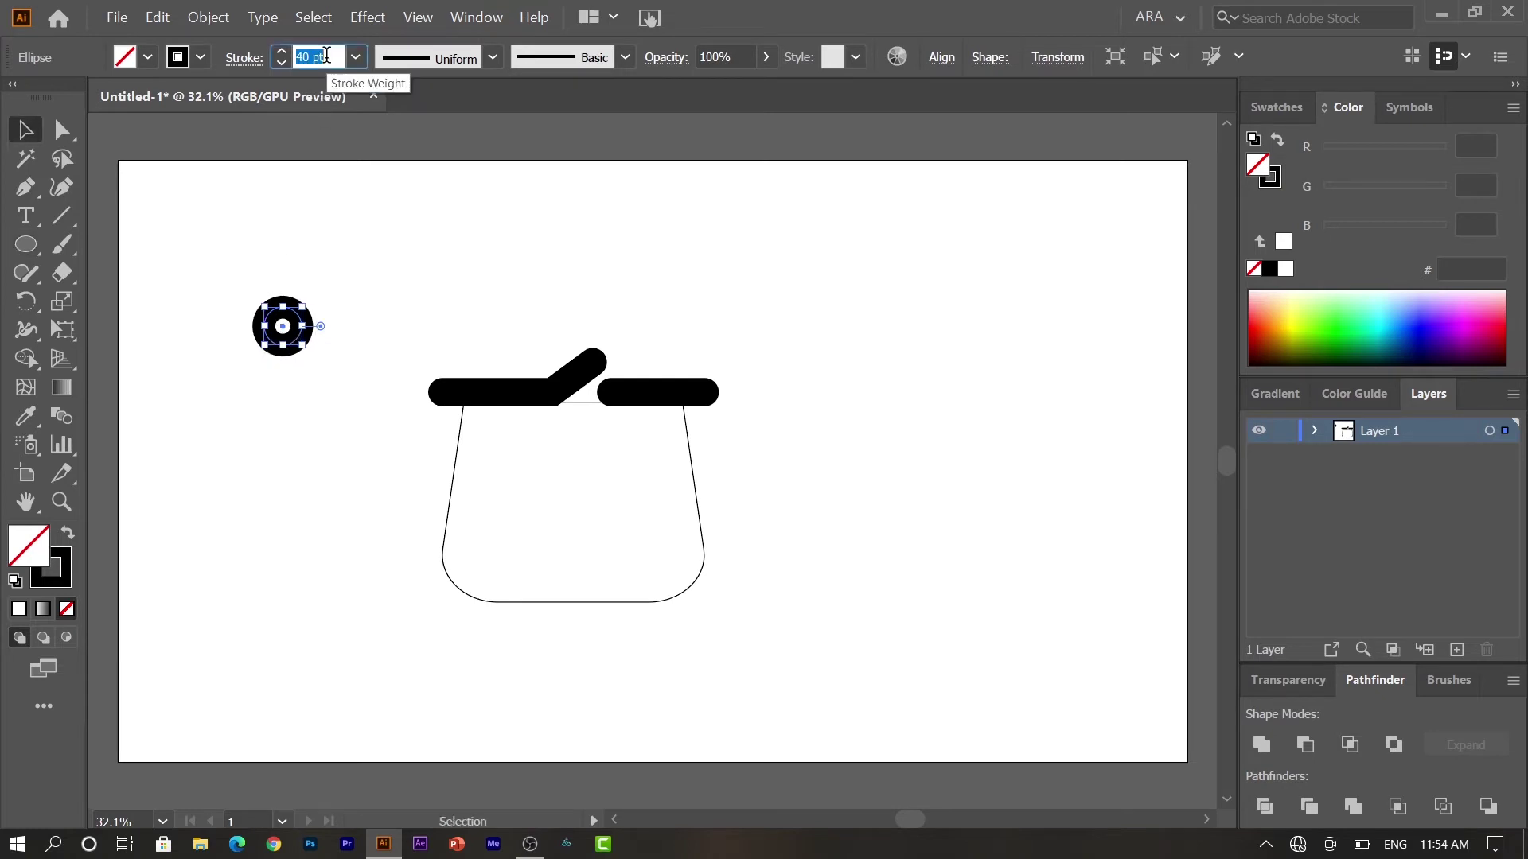
left_click(326, 56)
type("30")
key("Return")
Move the ring onto the clasp's raised end and enlarge it slightly
left_click(327, 344)
mouse_move(301, 338)
left_mouse_down()
mouse_move(607, 338)
mouse_move(625, 352)
left_mouse_up()
left_click(799, 416)
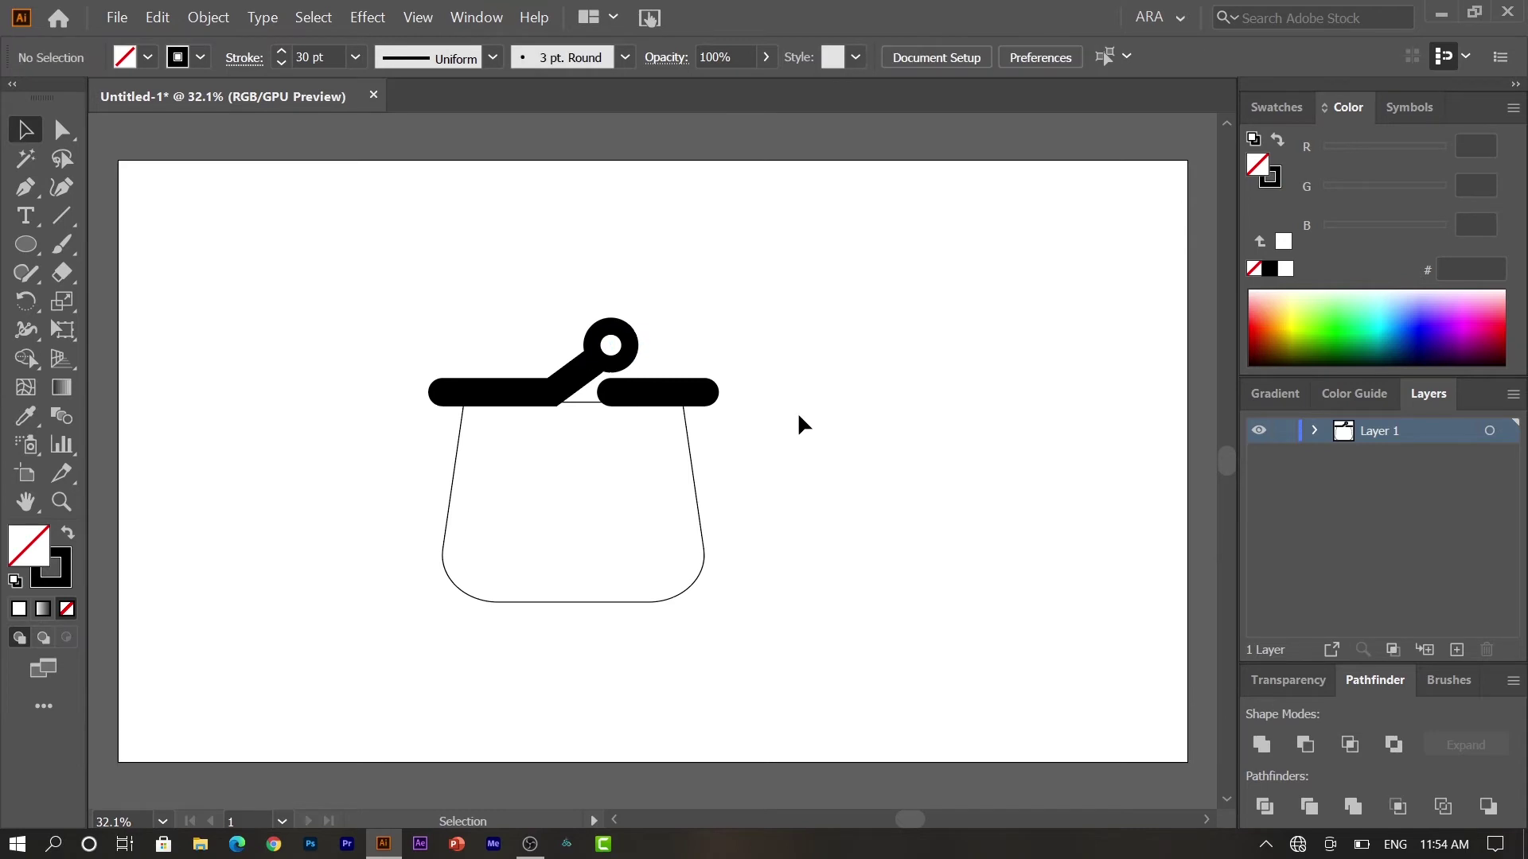
left_click(629, 342)
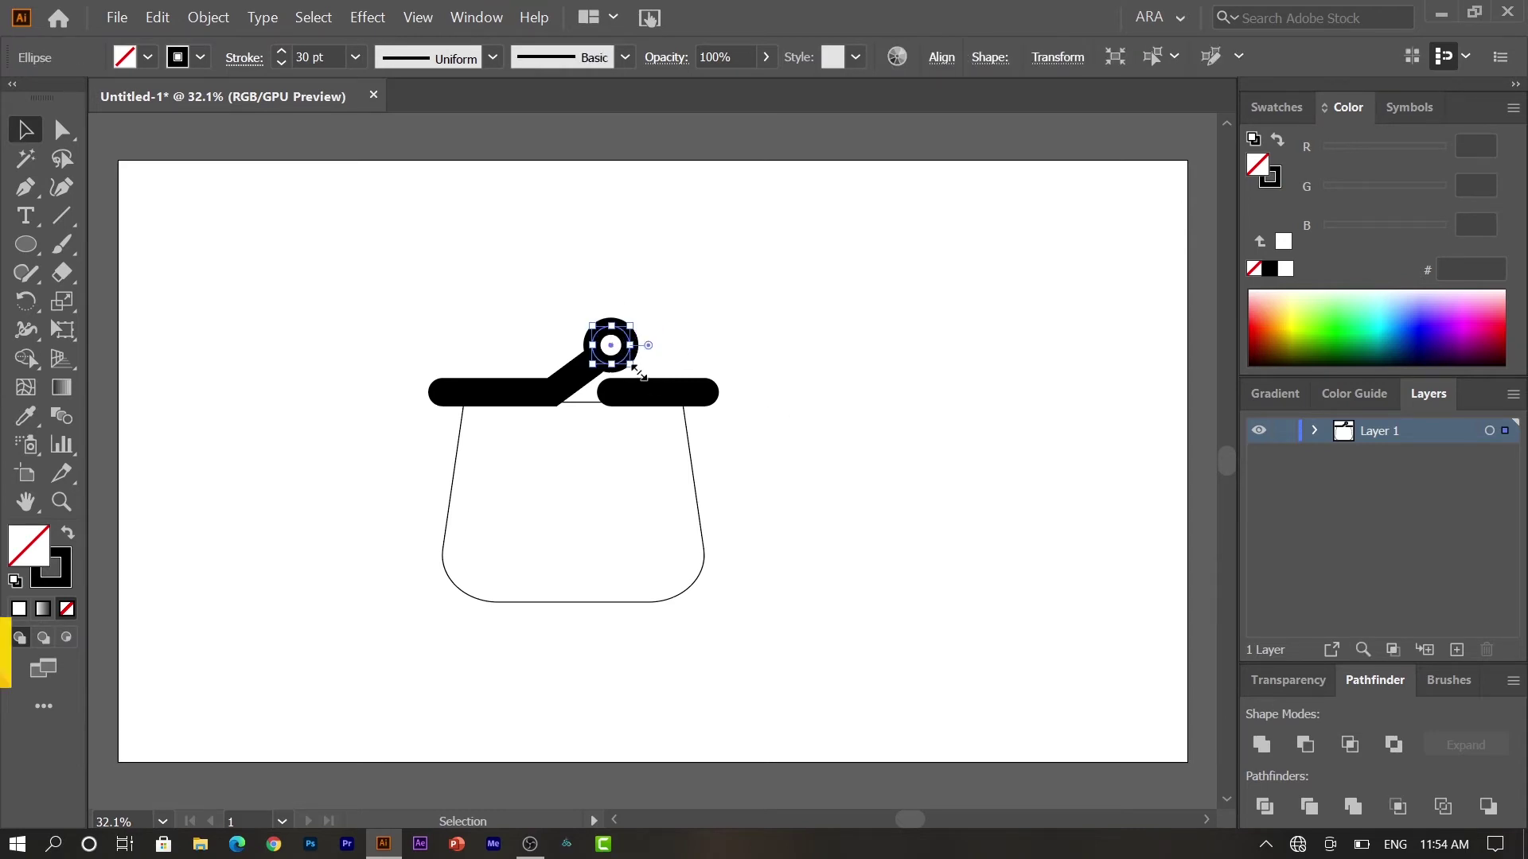
left_click_drag(631, 365, 635, 369)
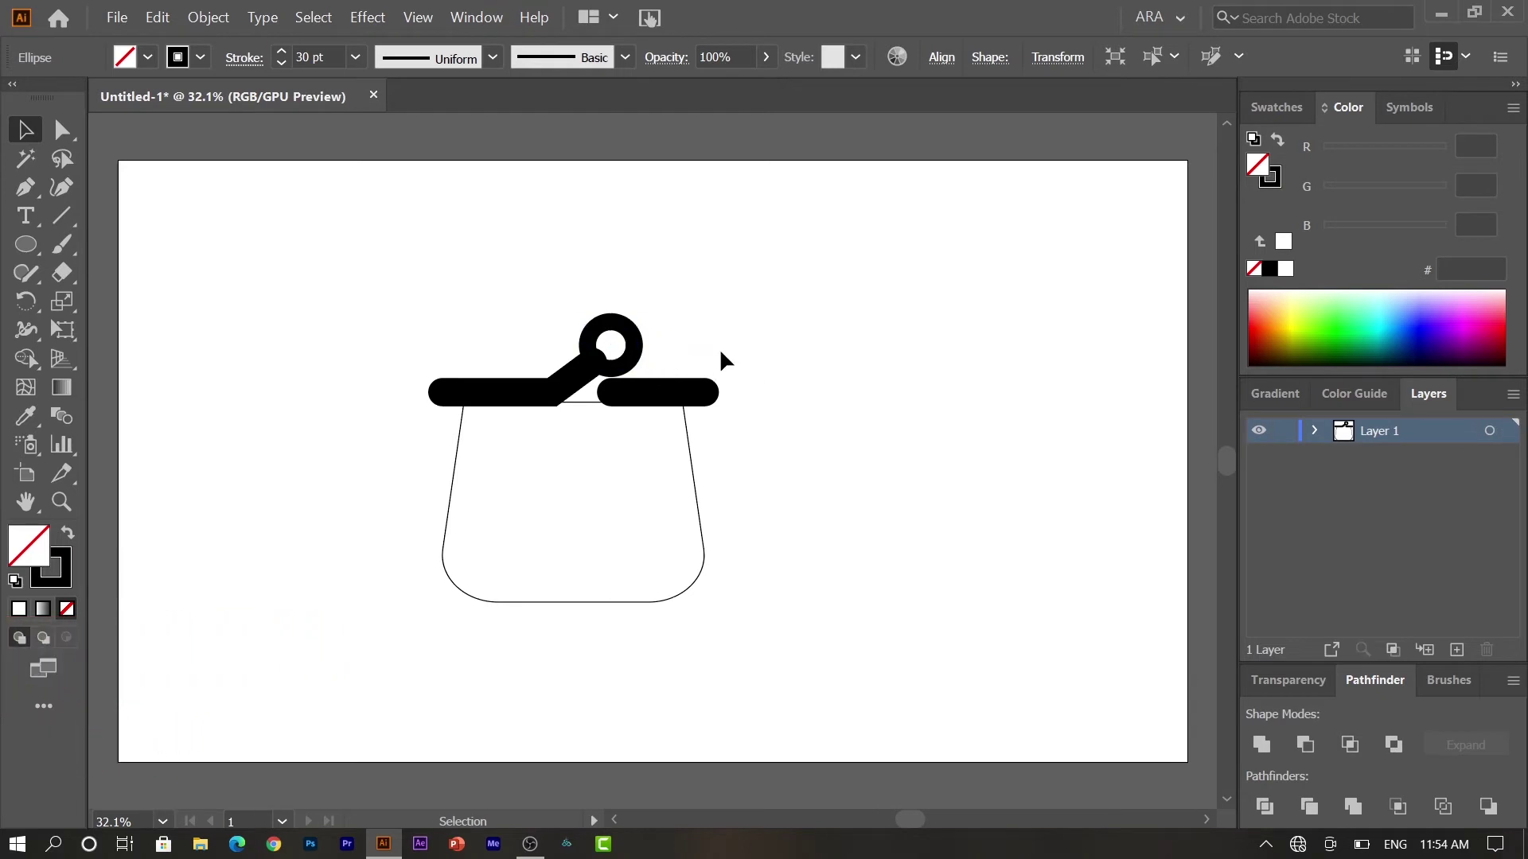
left_click(722, 355)
left_click(641, 350)
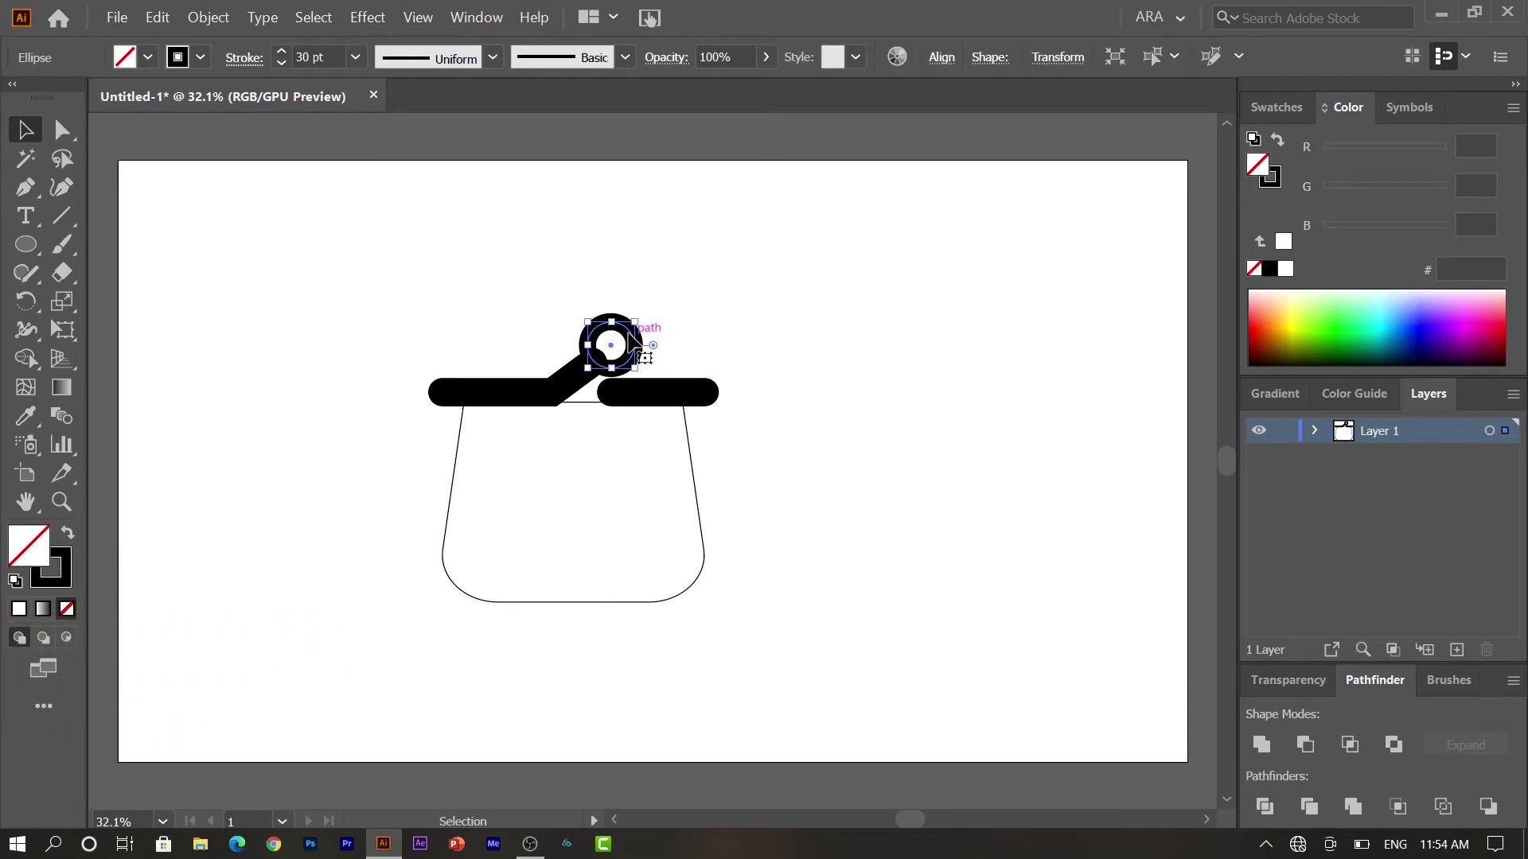
Nudge the ring up and place a duplicate ring to its left
left_click_drag(634, 344, 634, 338)
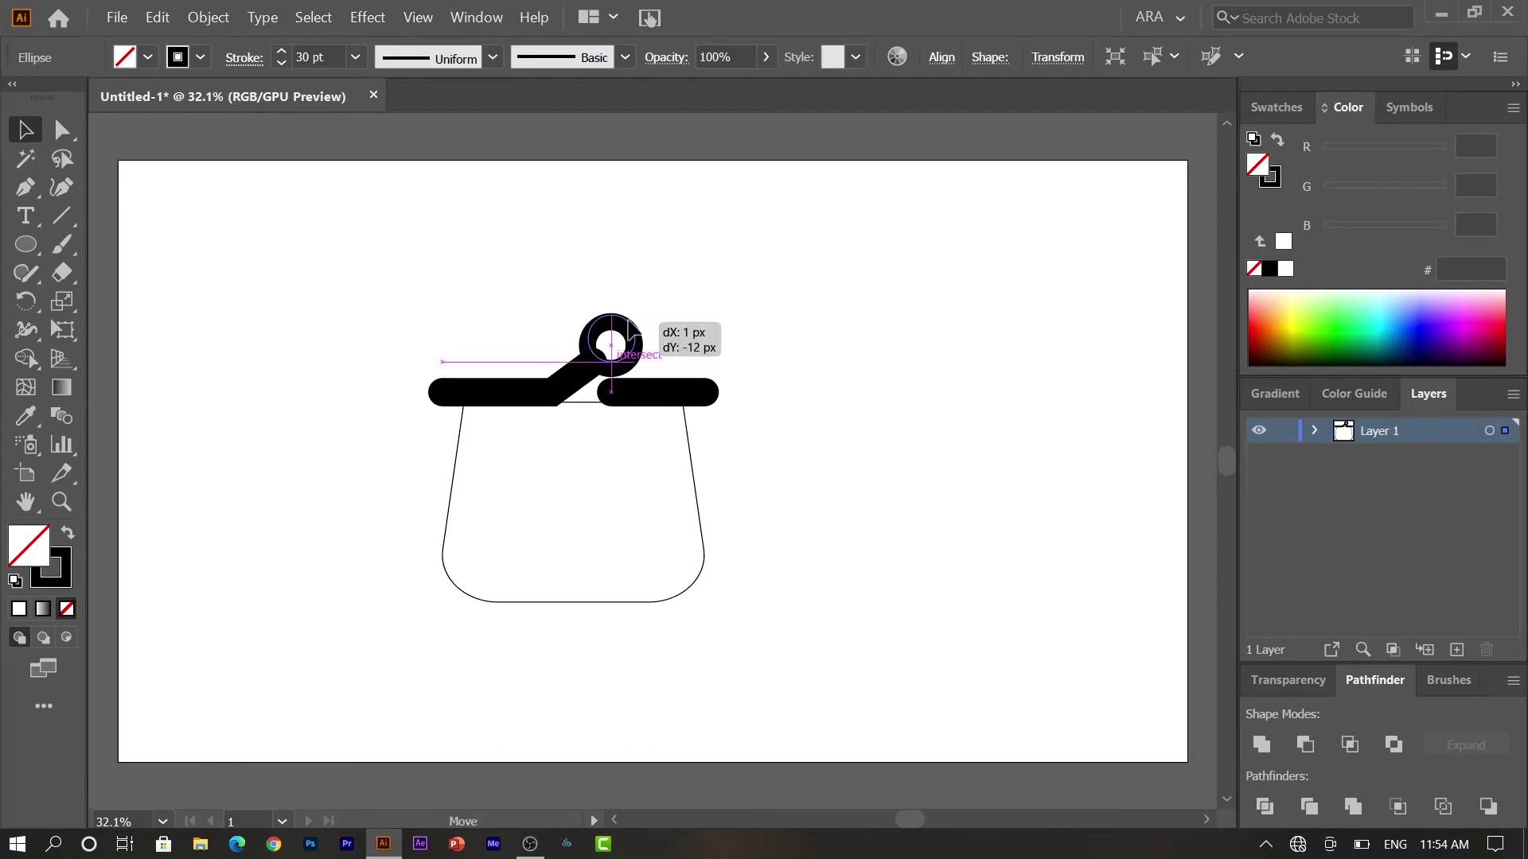
left_click(721, 350)
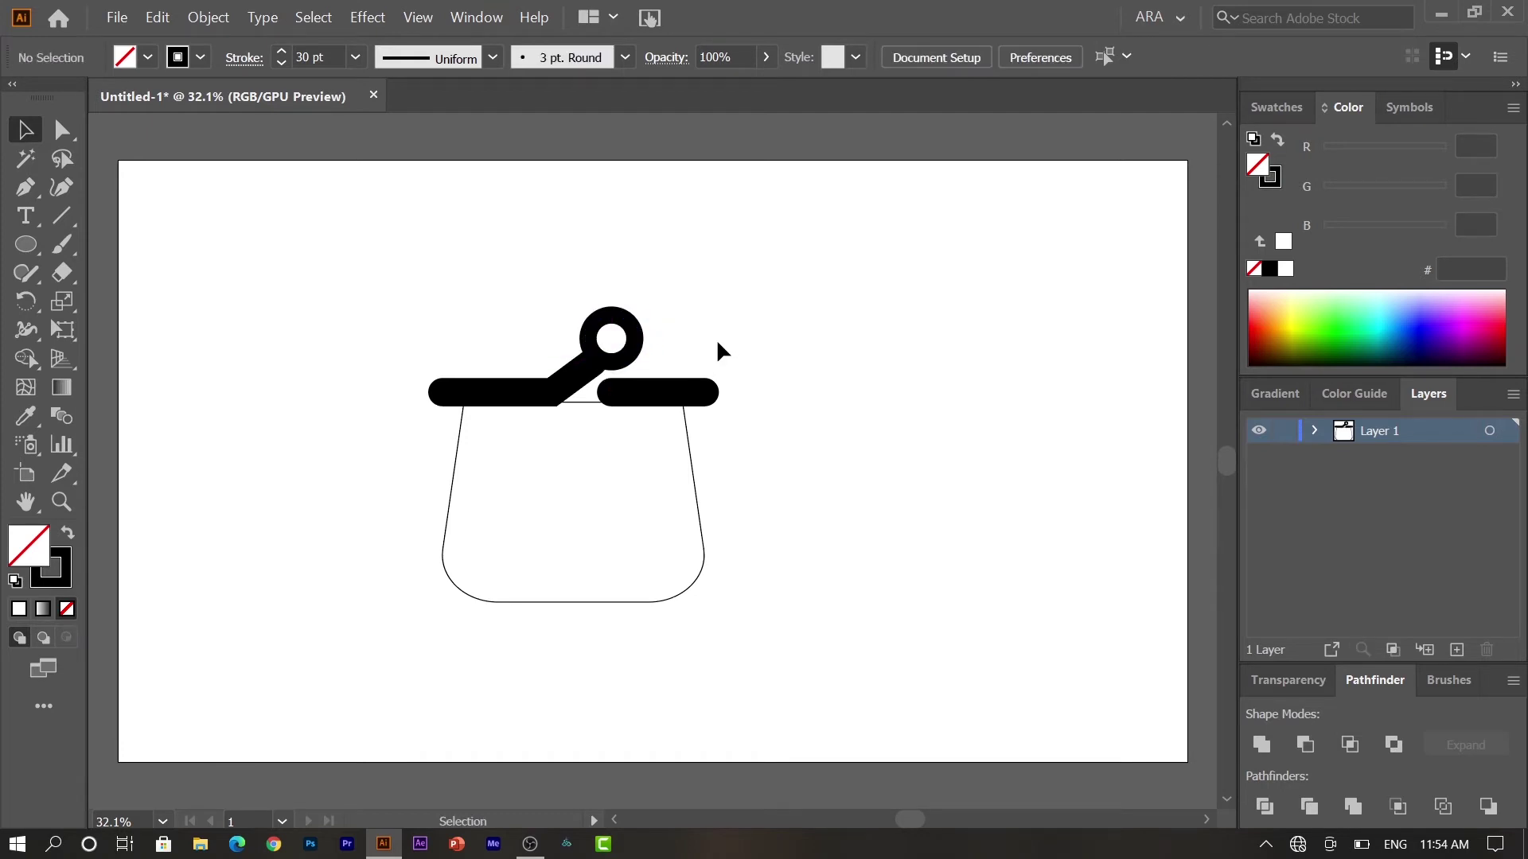
left_click(626, 365)
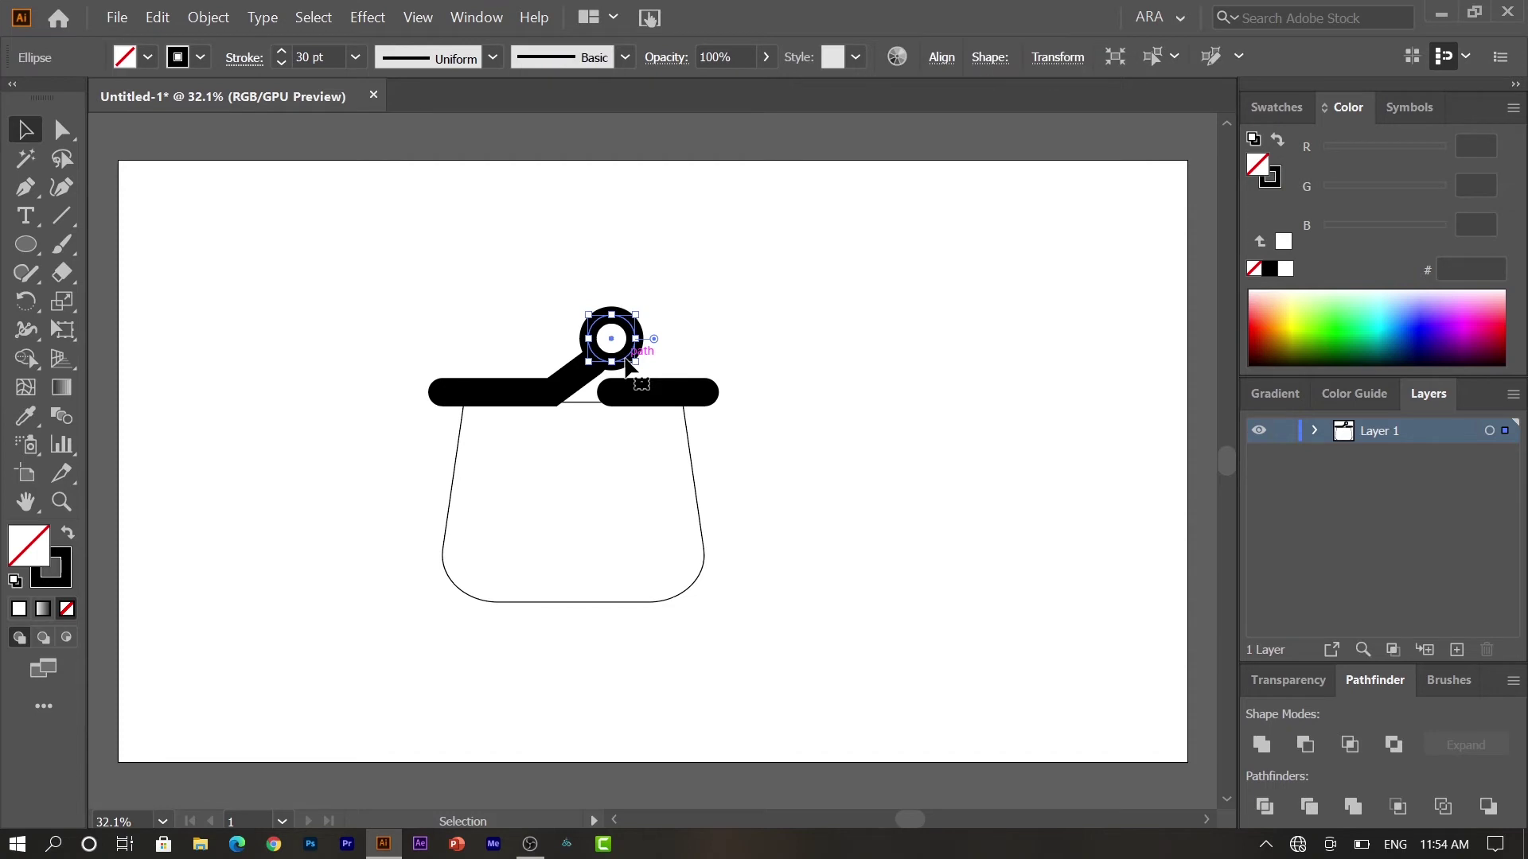
left_click_drag(626, 365, 549, 364)
left_click(791, 368)
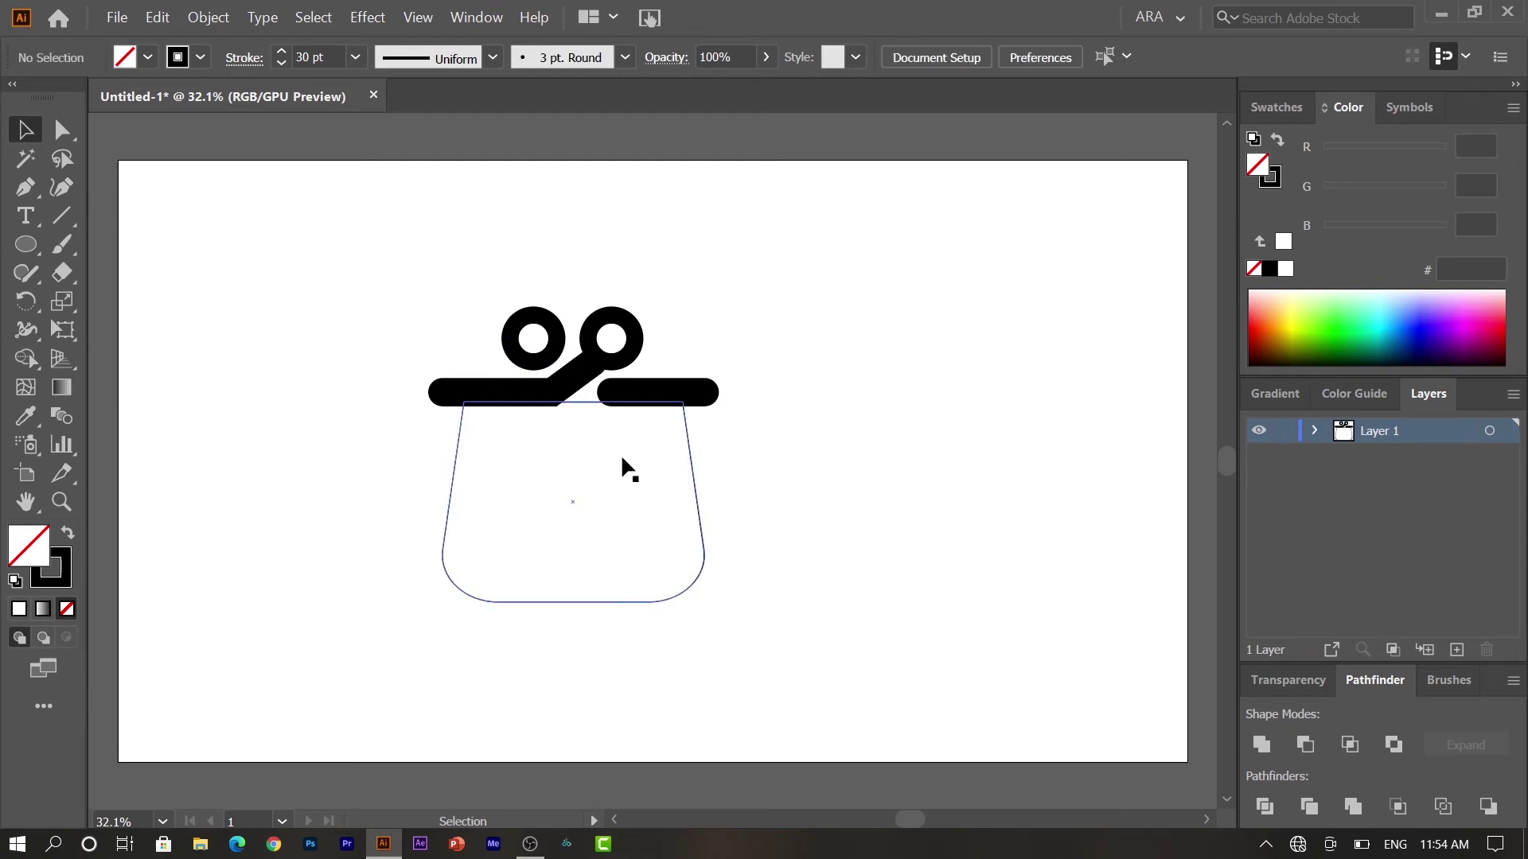
Raise both rings' stroke weight to 40 pt
left_click_drag(492, 319, 684, 338)
left_click(335, 58)
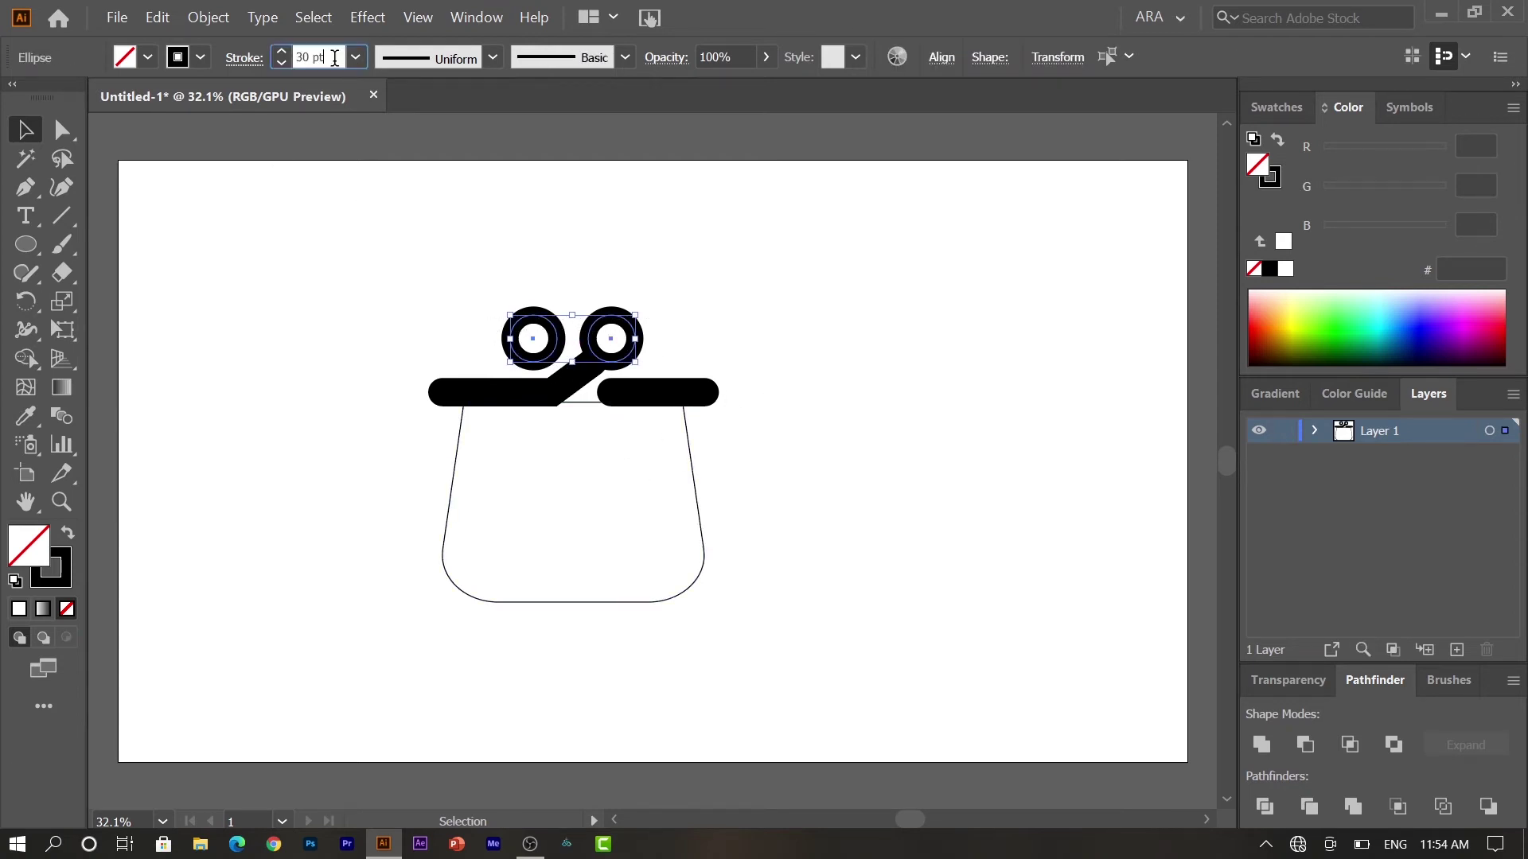
key("shift+Up")
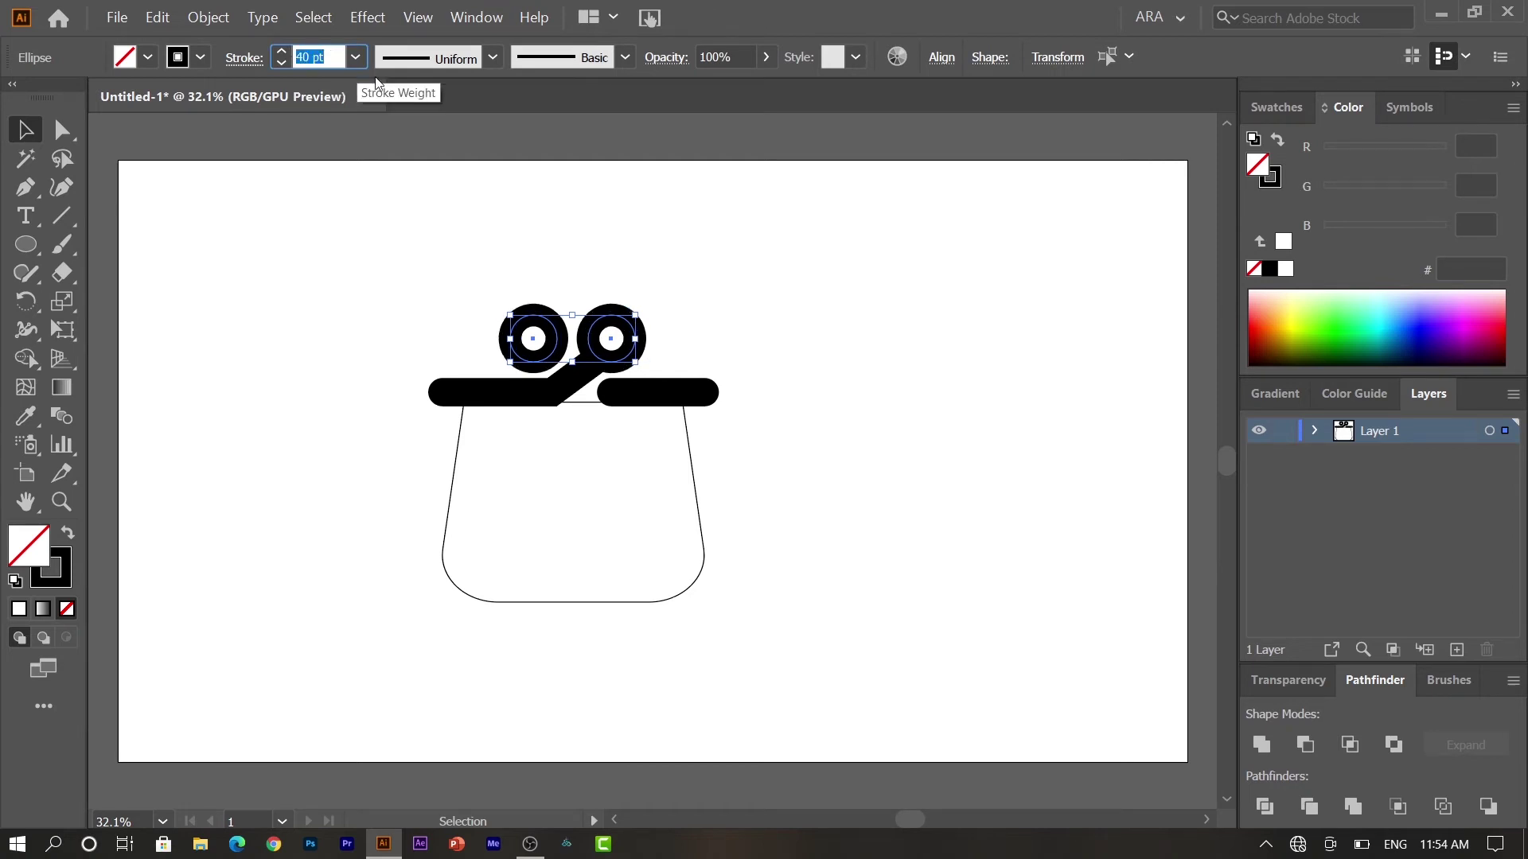
left_click(692, 286)
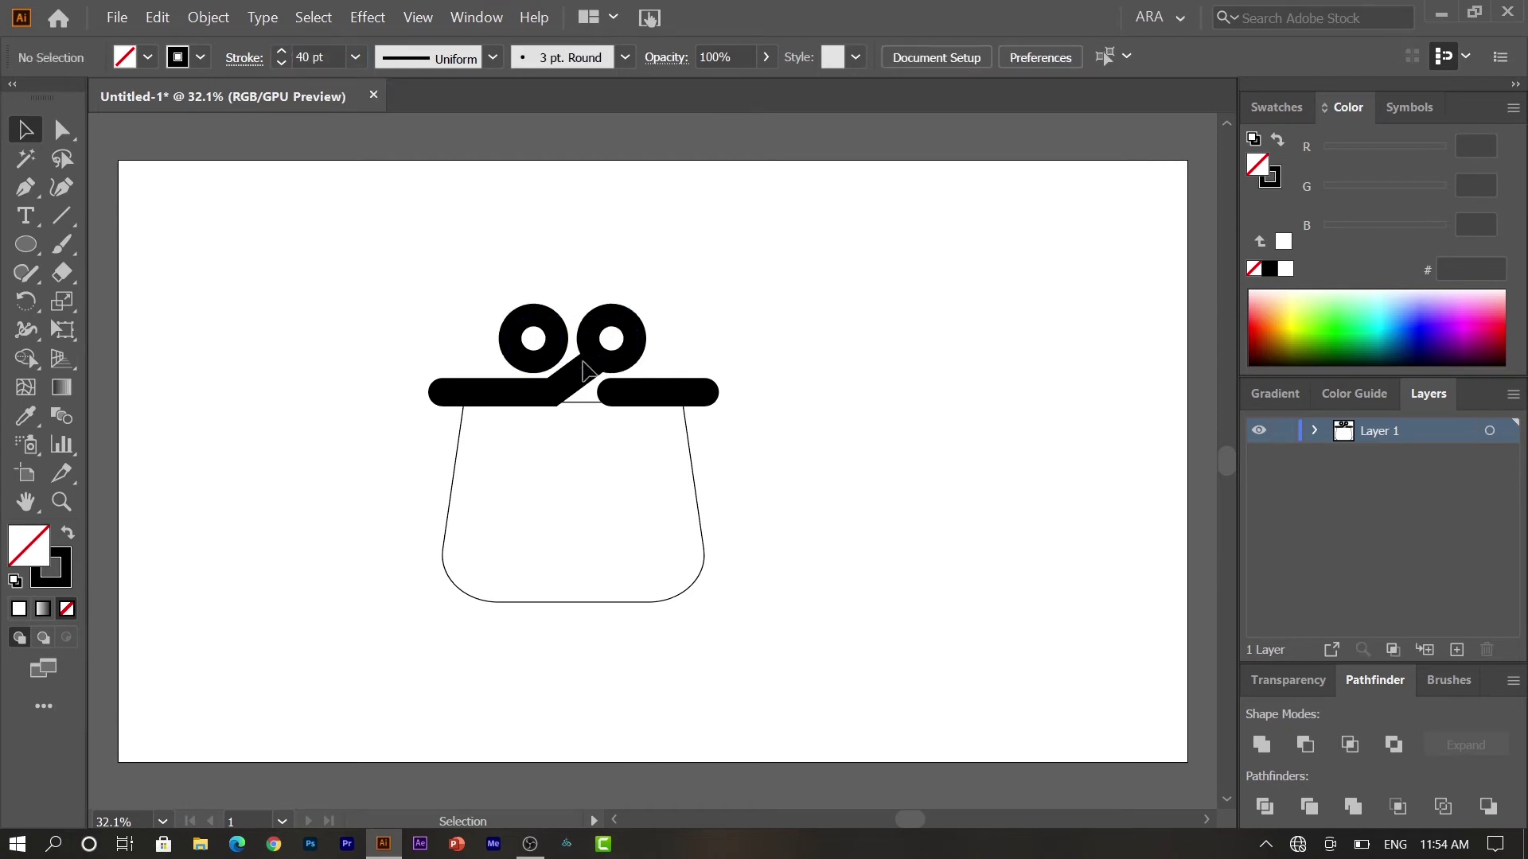
Fill the purse body with magenta FF0080 (hue 331°, saturation 100%)
left_click(512, 539)
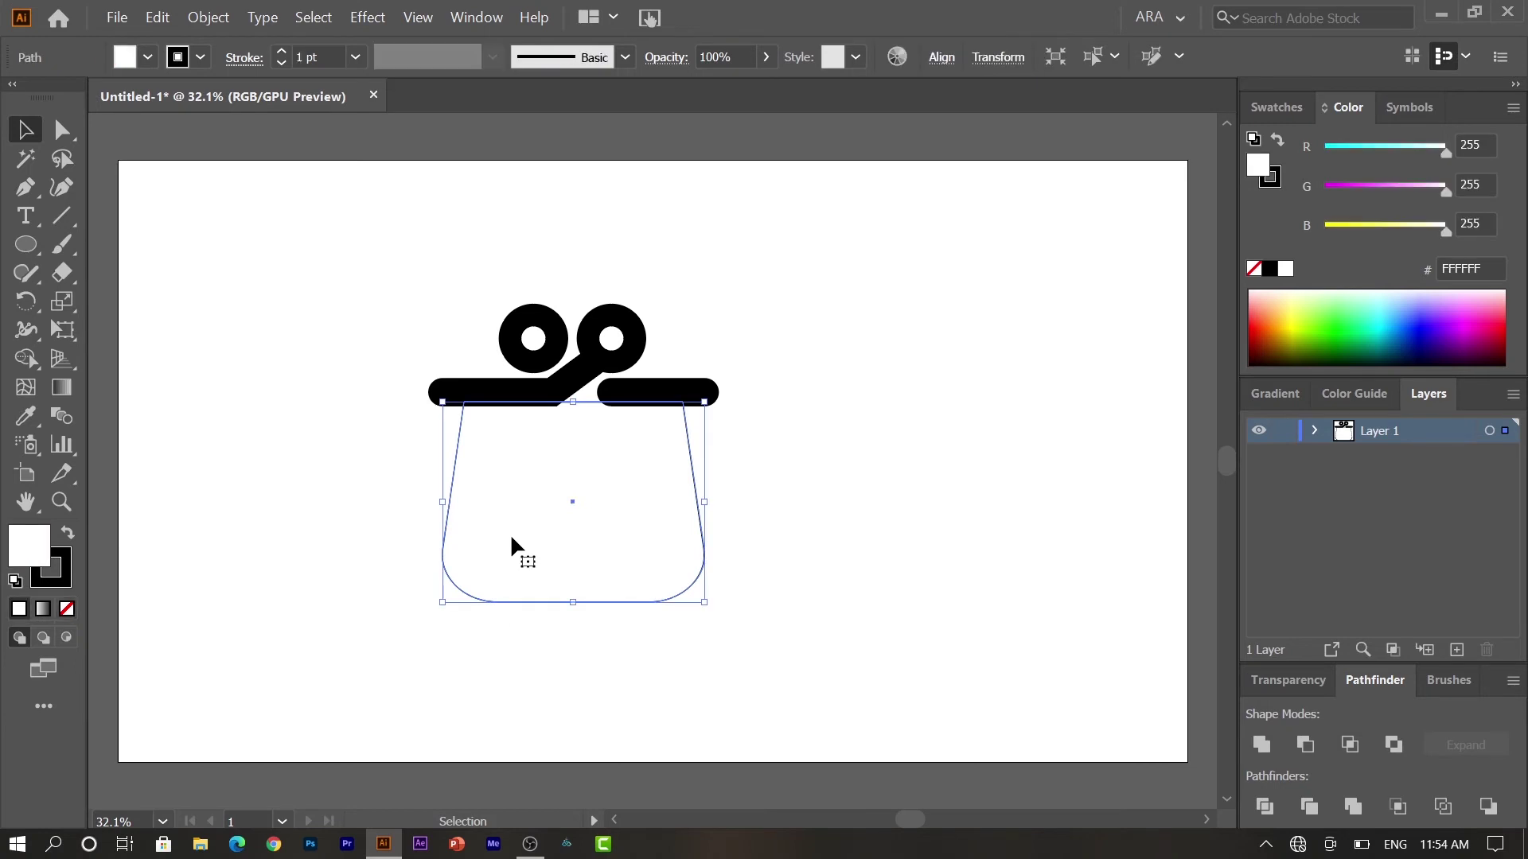
double_click(36, 550)
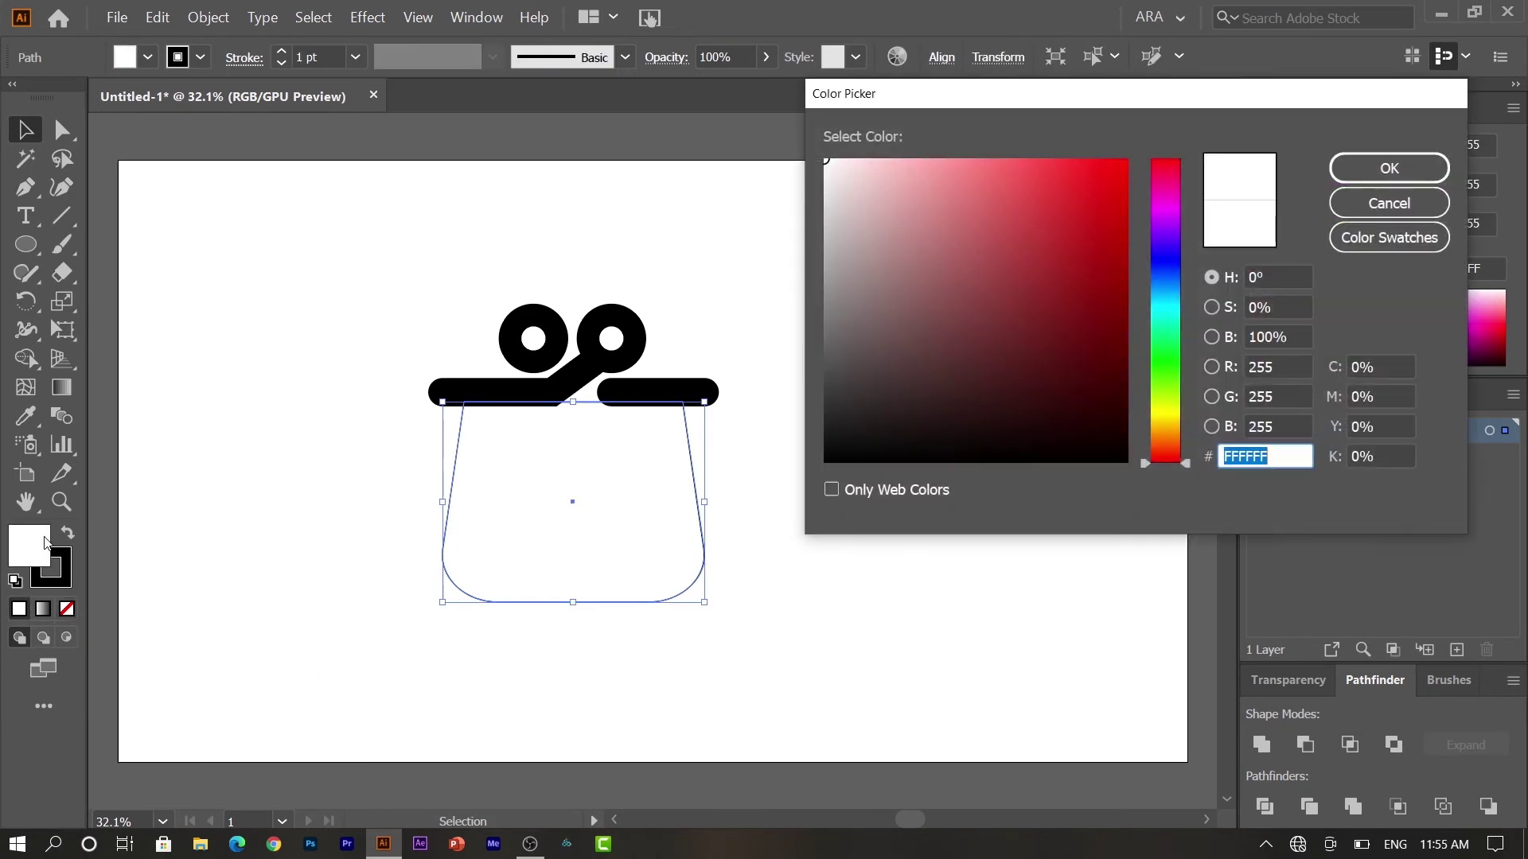
left_click(1179, 184)
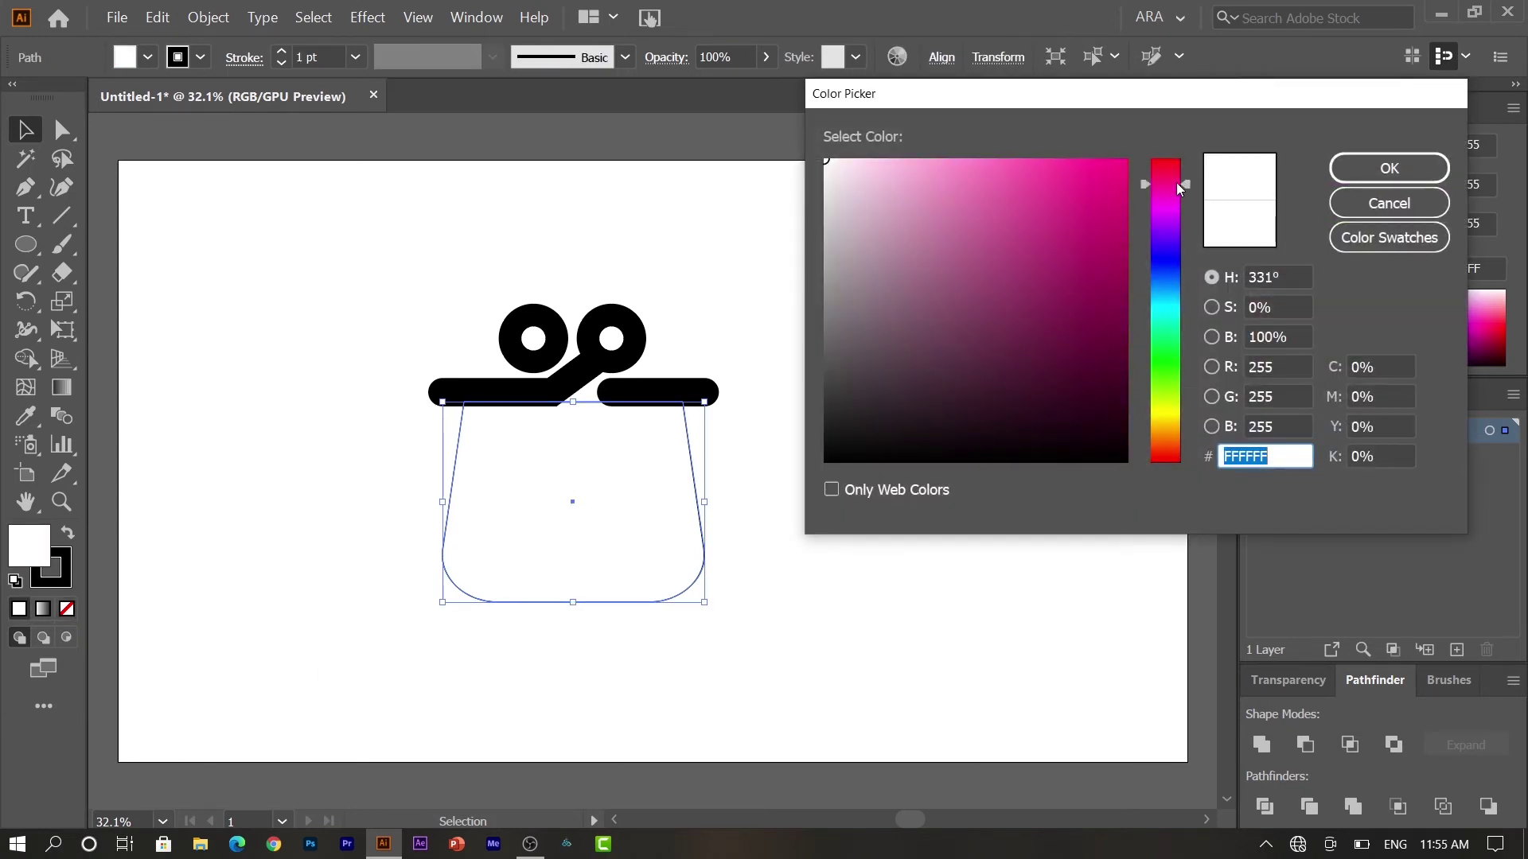
left_click_drag(1106, 176, 1128, 159)
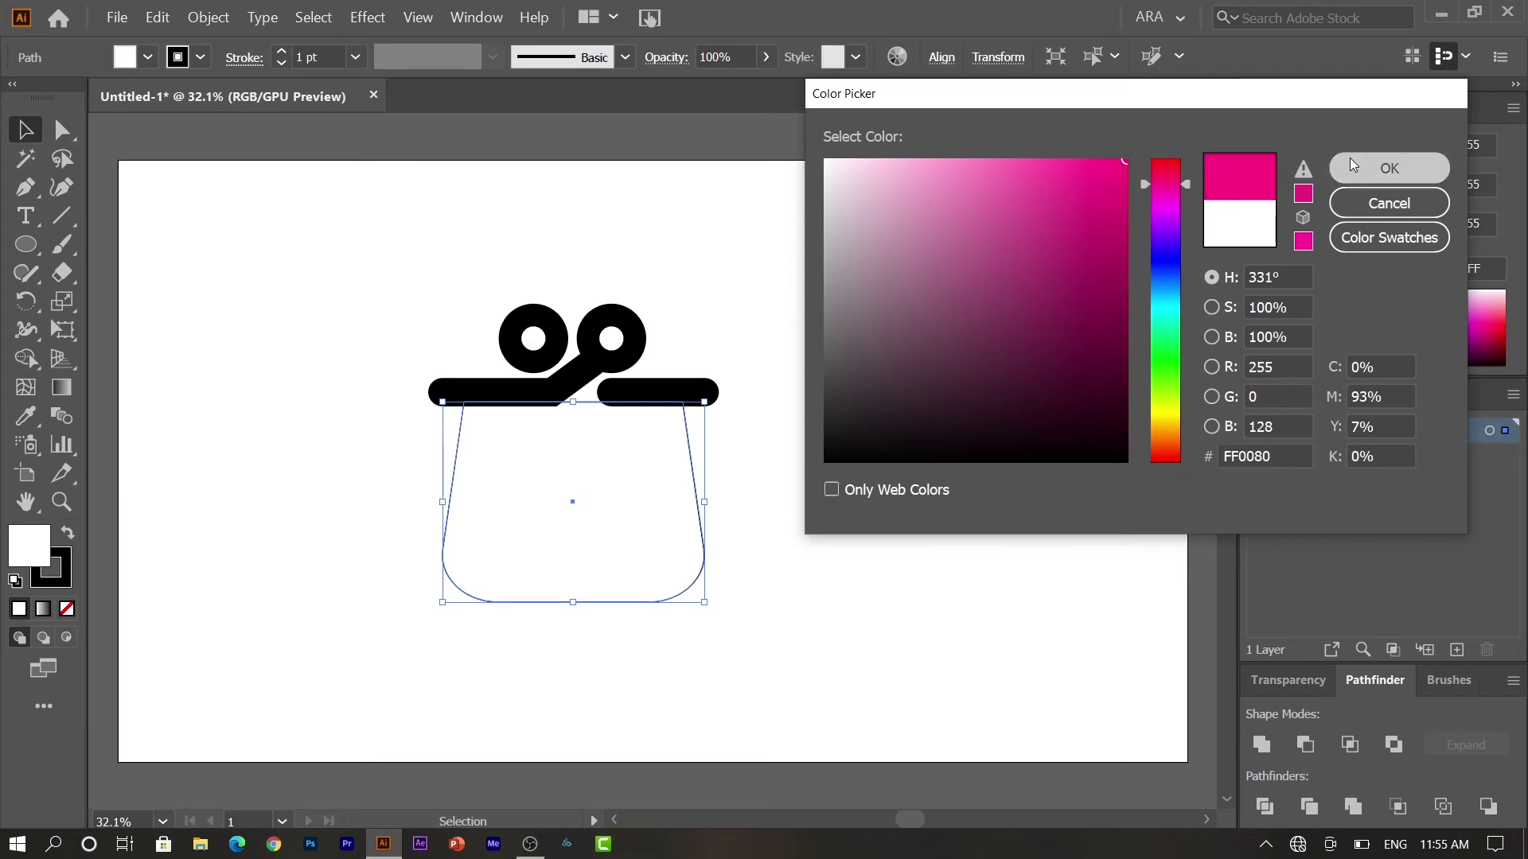
left_click(1388, 168)
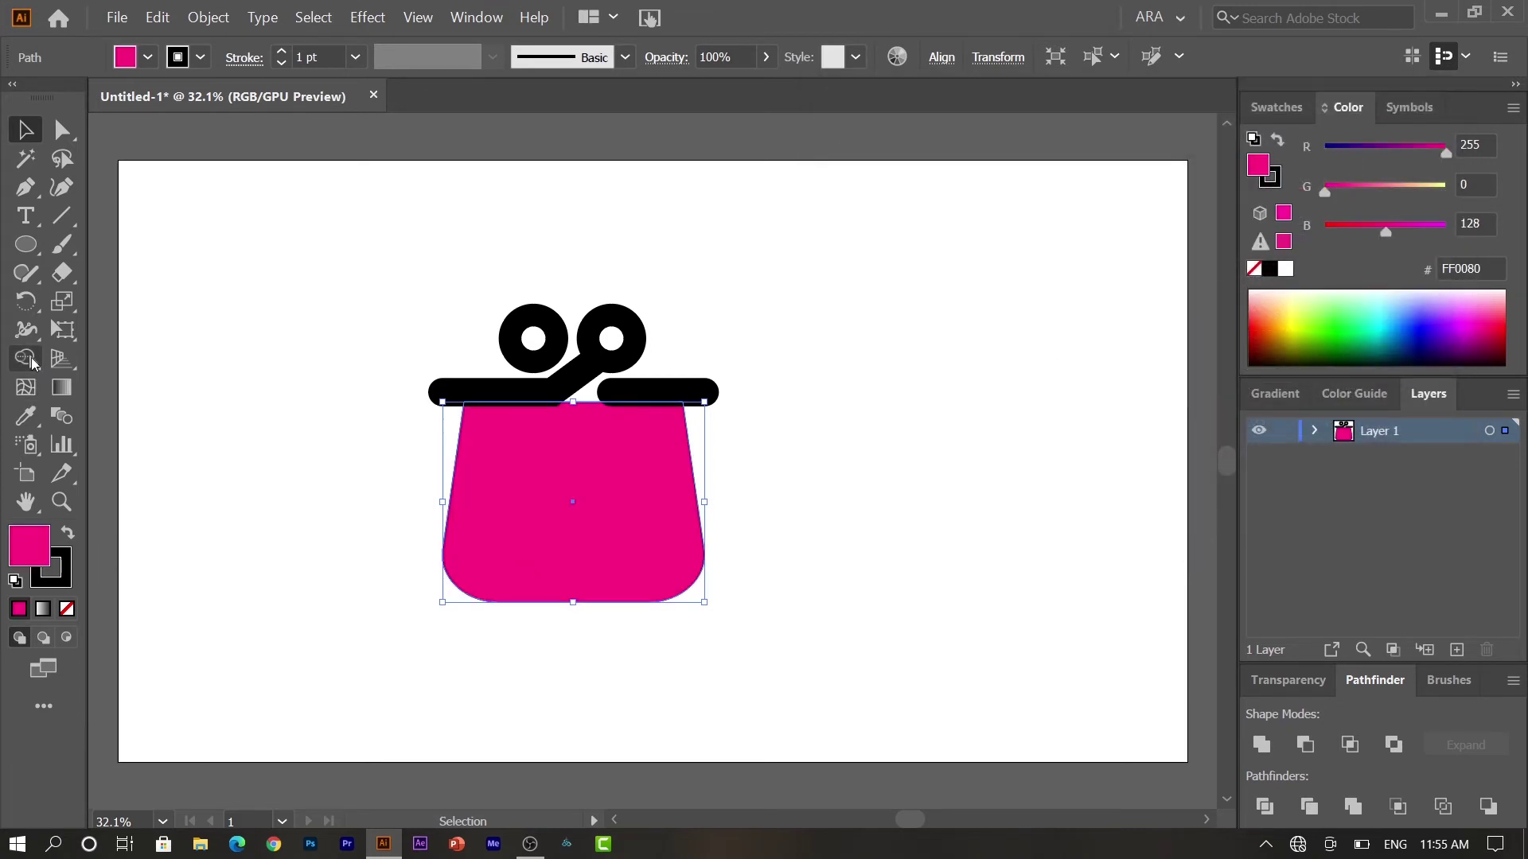
left_click(34, 253)
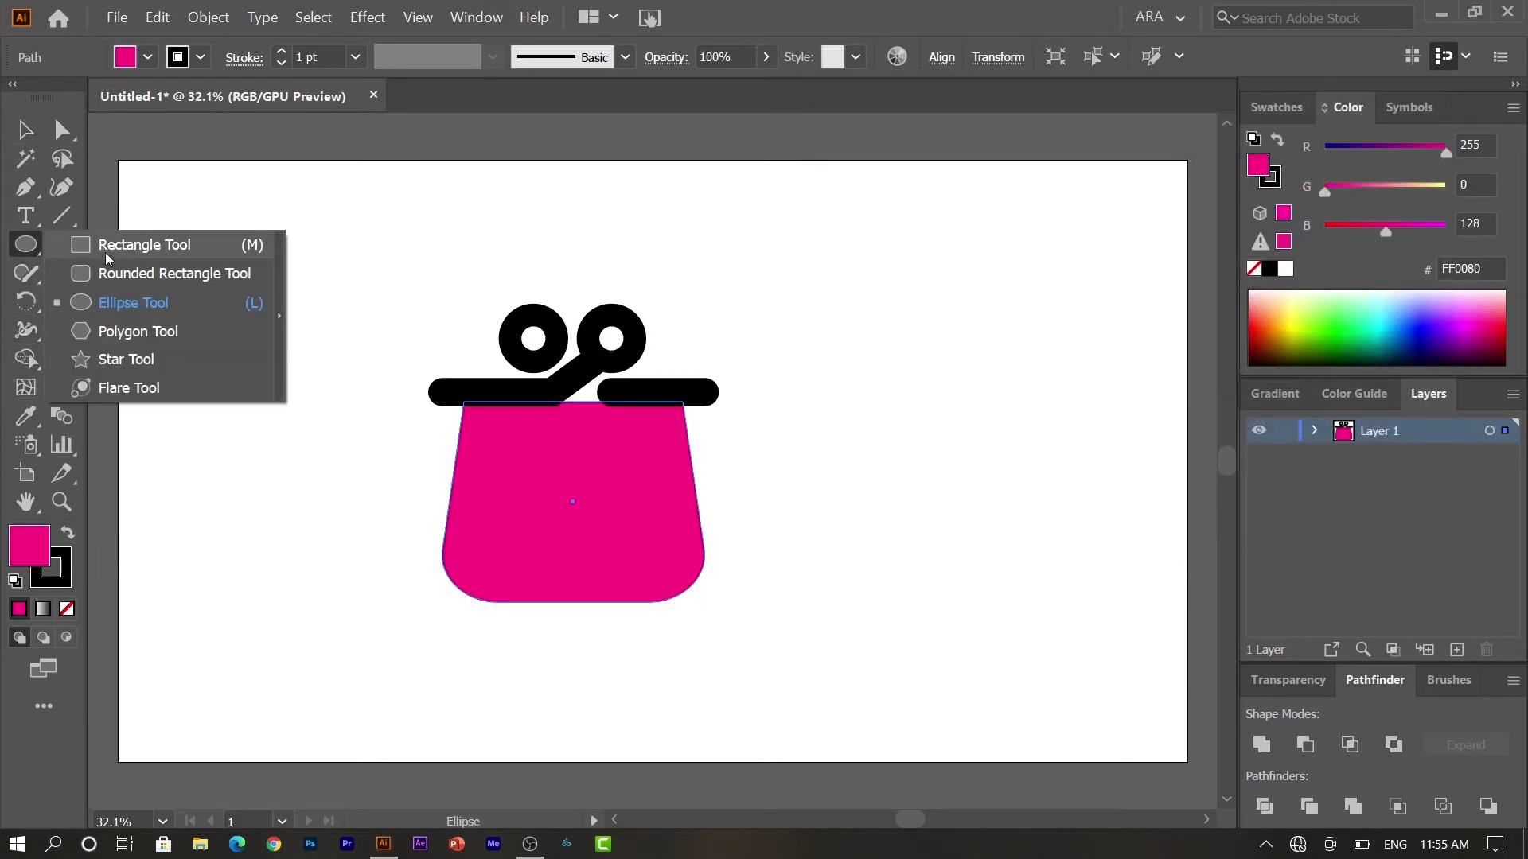
Draw a rounded-rectangle pill on the body with white fill and no stroke
left_click_drag(34, 253, 95, 273)
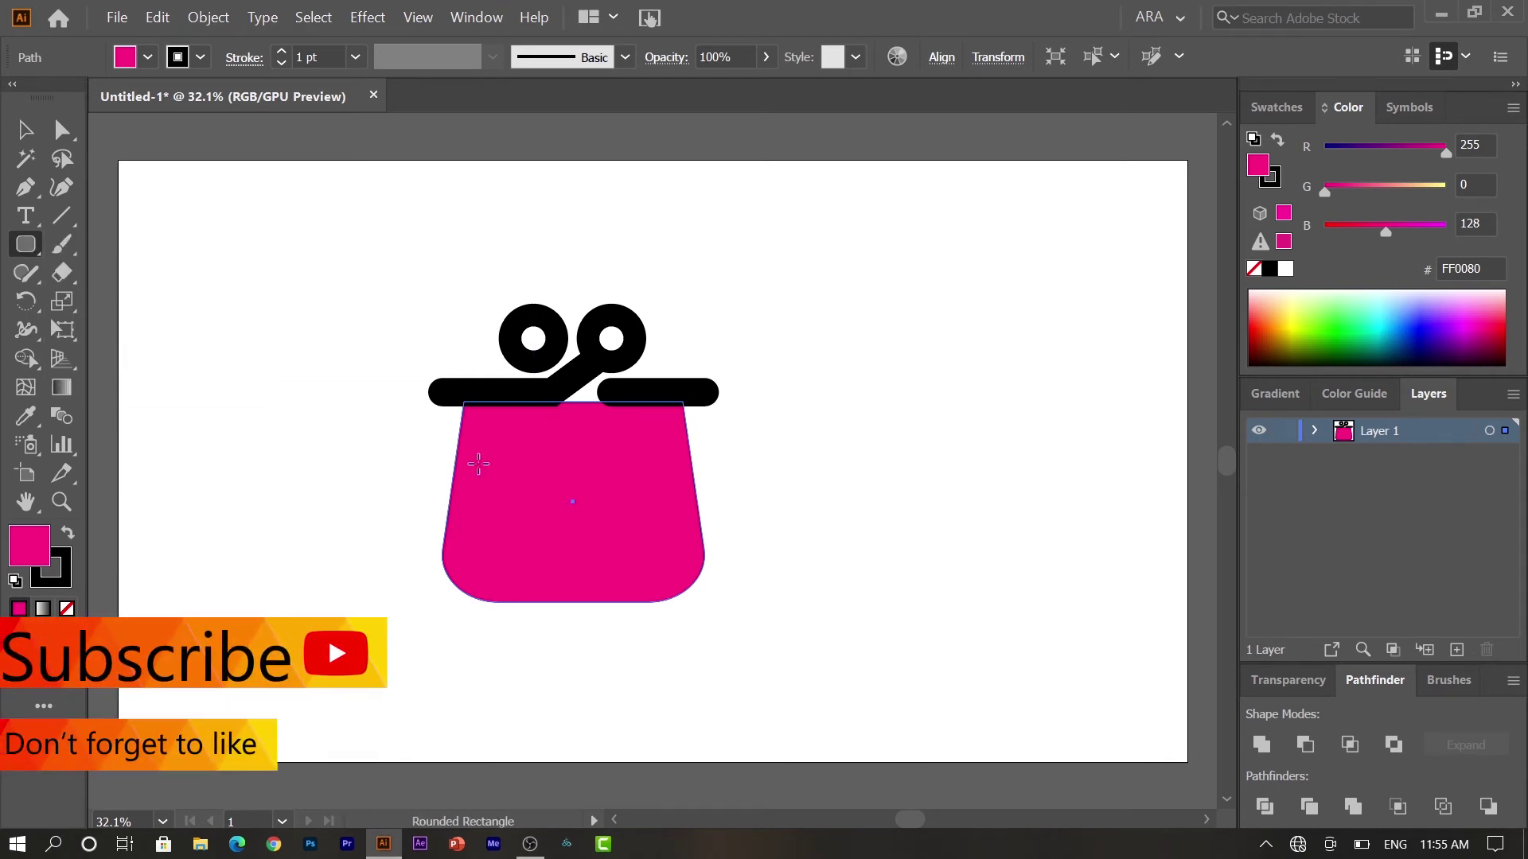
left_click_drag(480, 462, 648, 531)
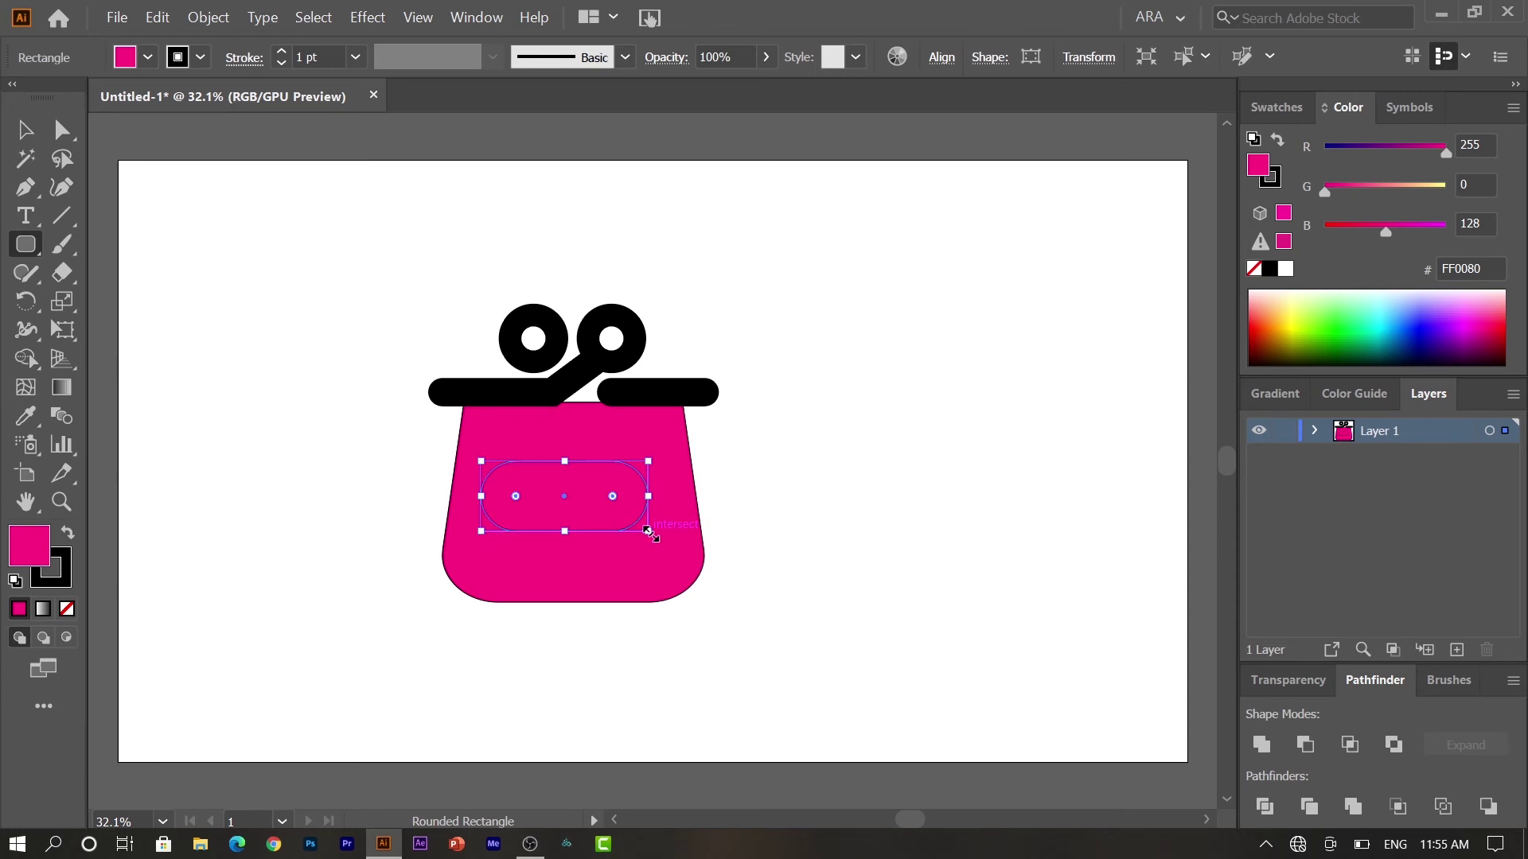
key("v")
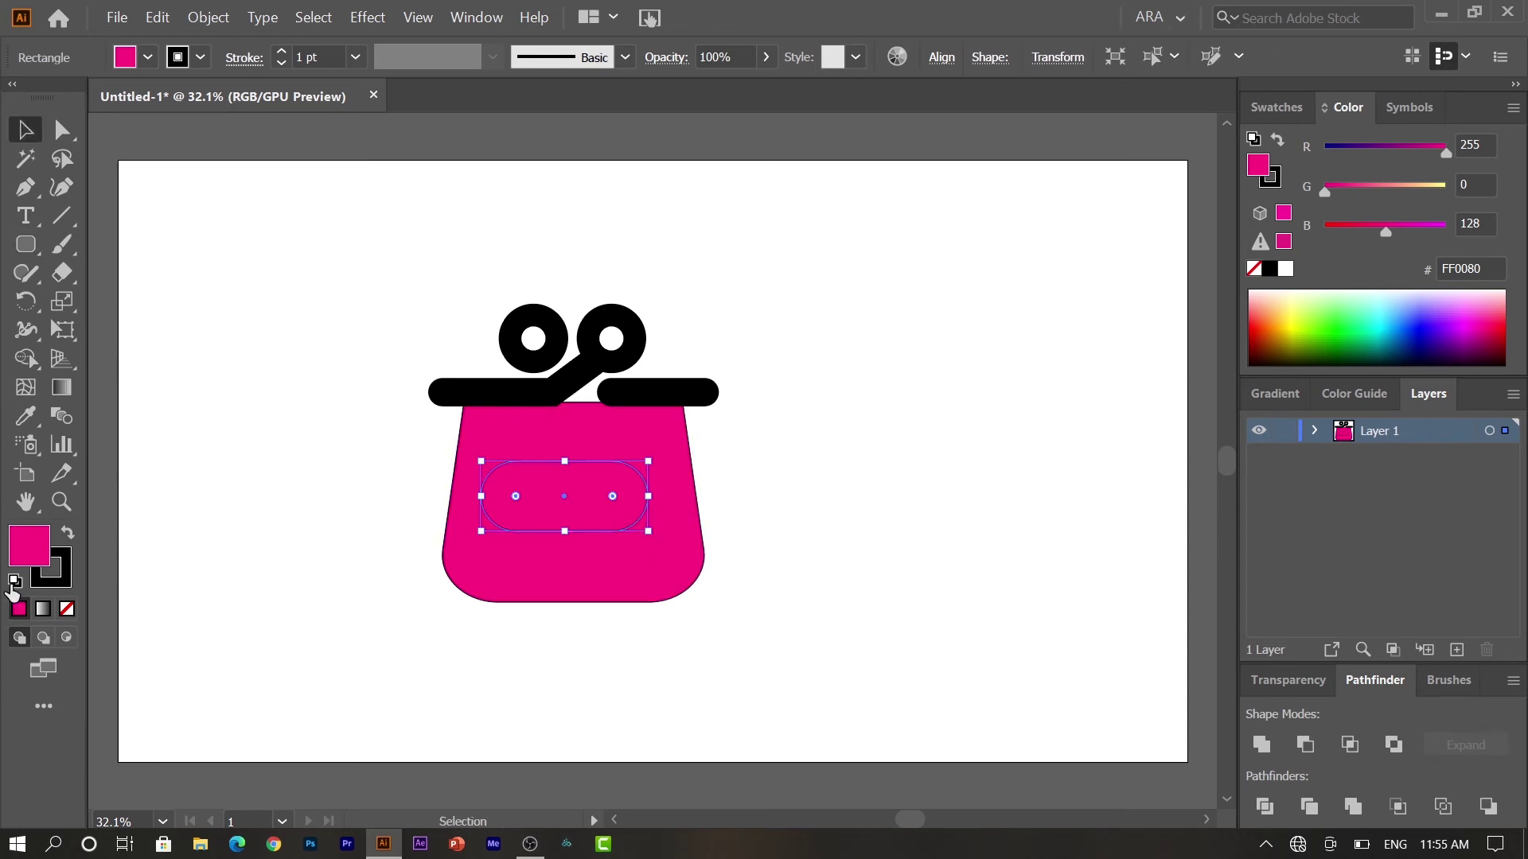
left_click(13, 582)
left_click(59, 589)
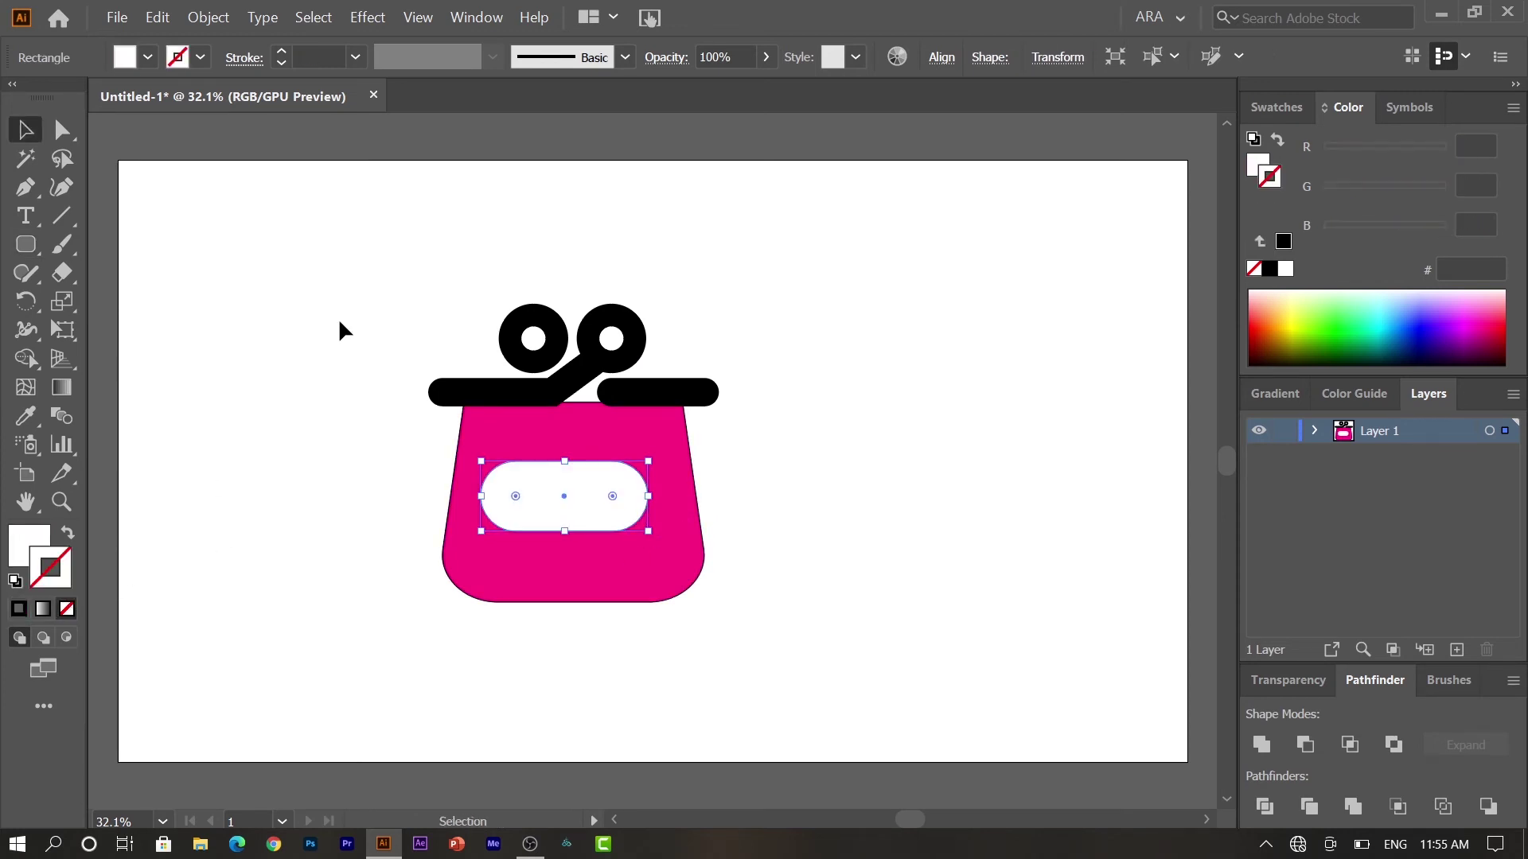
Lower the pill's opacity to 30%
left_click(746, 55)
type("90")
key("Return")
key("shift+Down")
key("shift+Down")
key("shift+Down")
key("shift+Down")
key("shift+Down")
key("shift+Down")
left_click(792, 506)
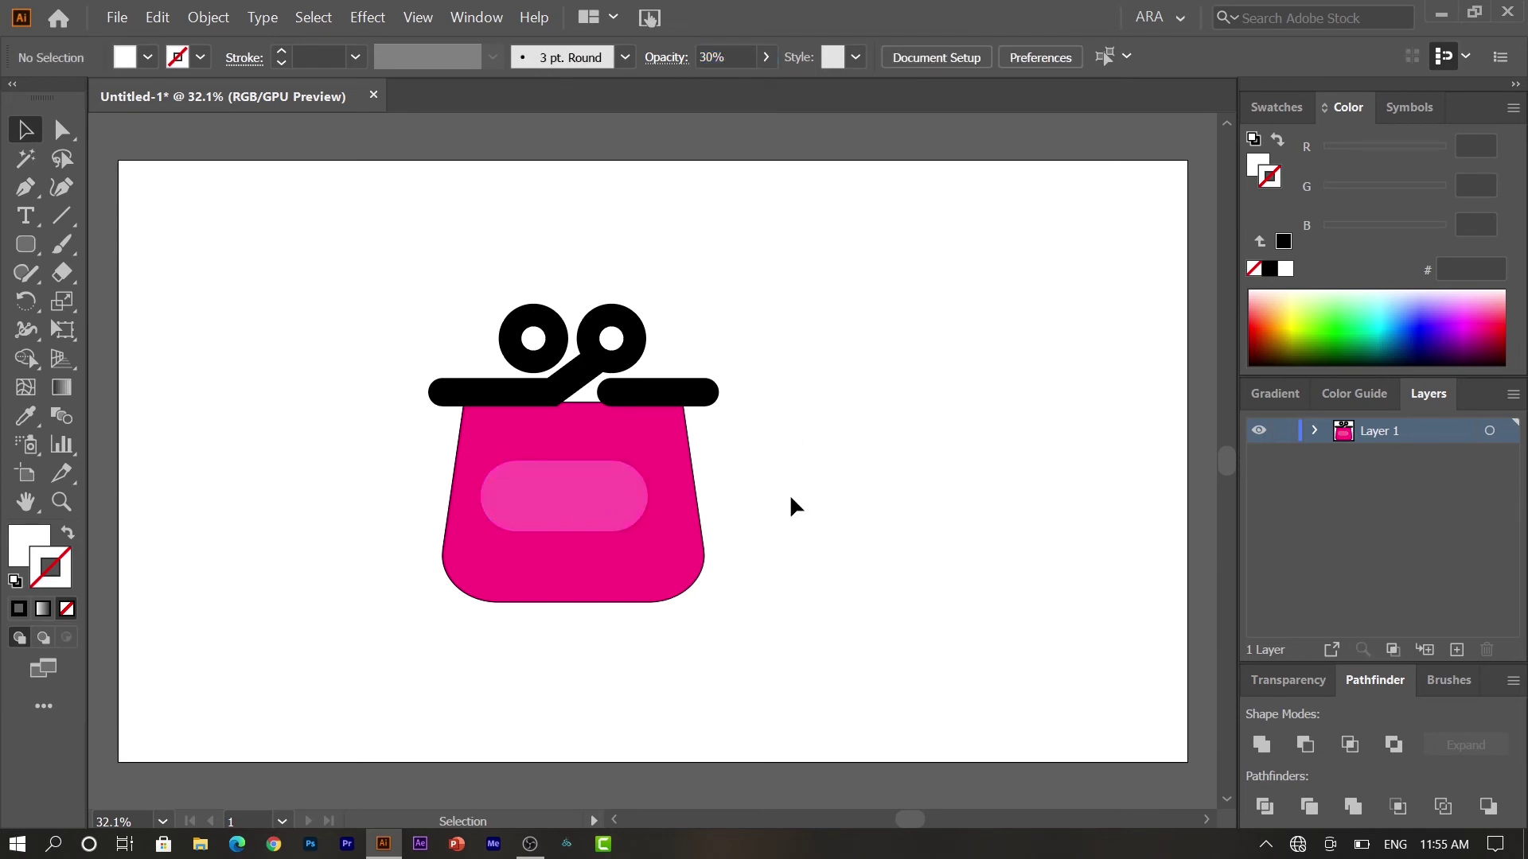
left_click_drag(475, 319, 689, 395)
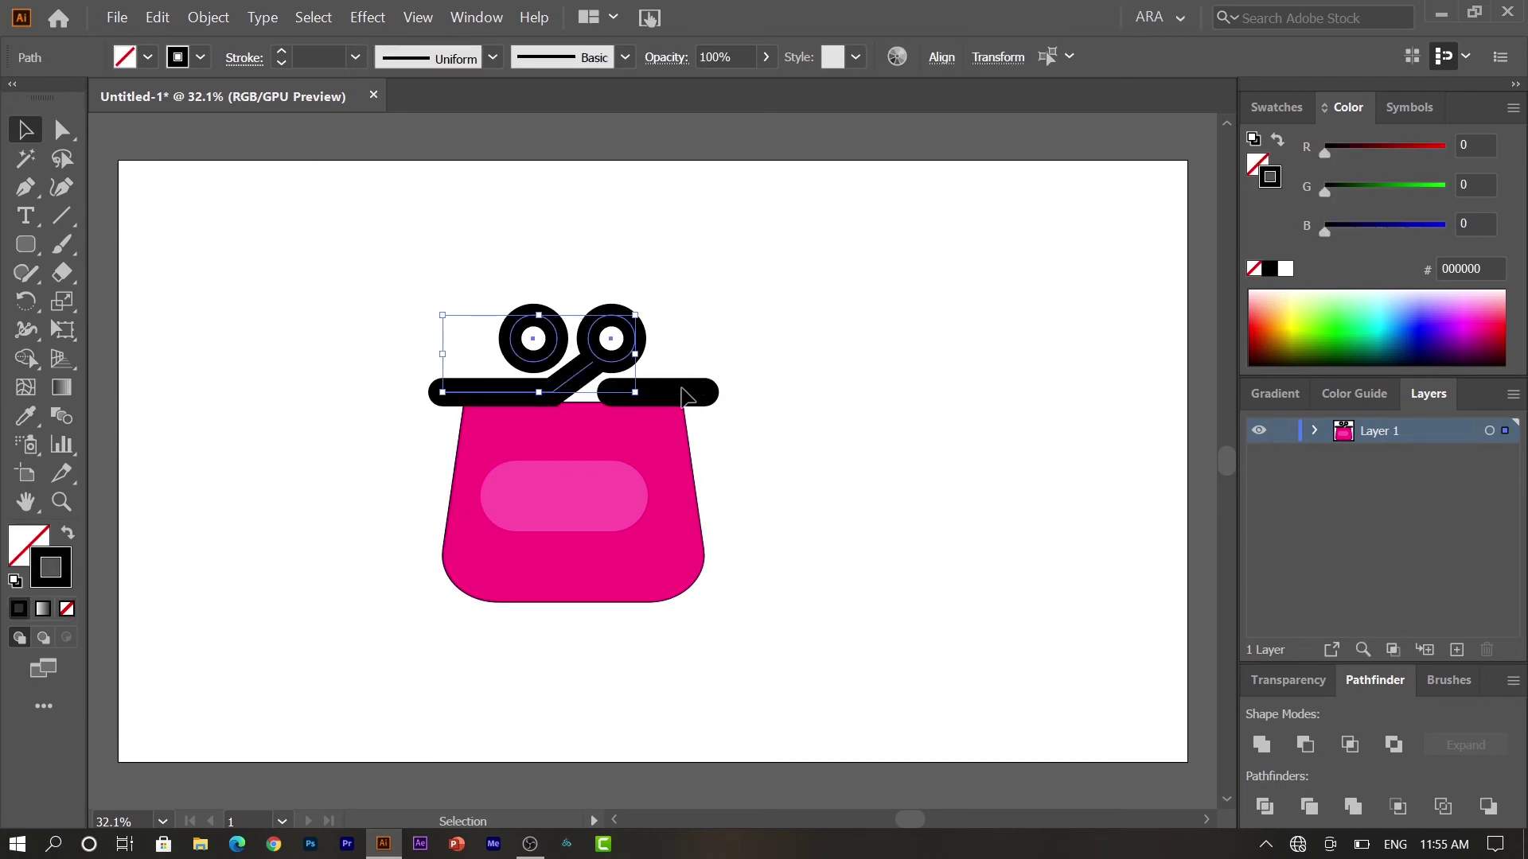
Expand the clasp bars and rings' strokes into filled shapes
left_click(689, 395, "shift")
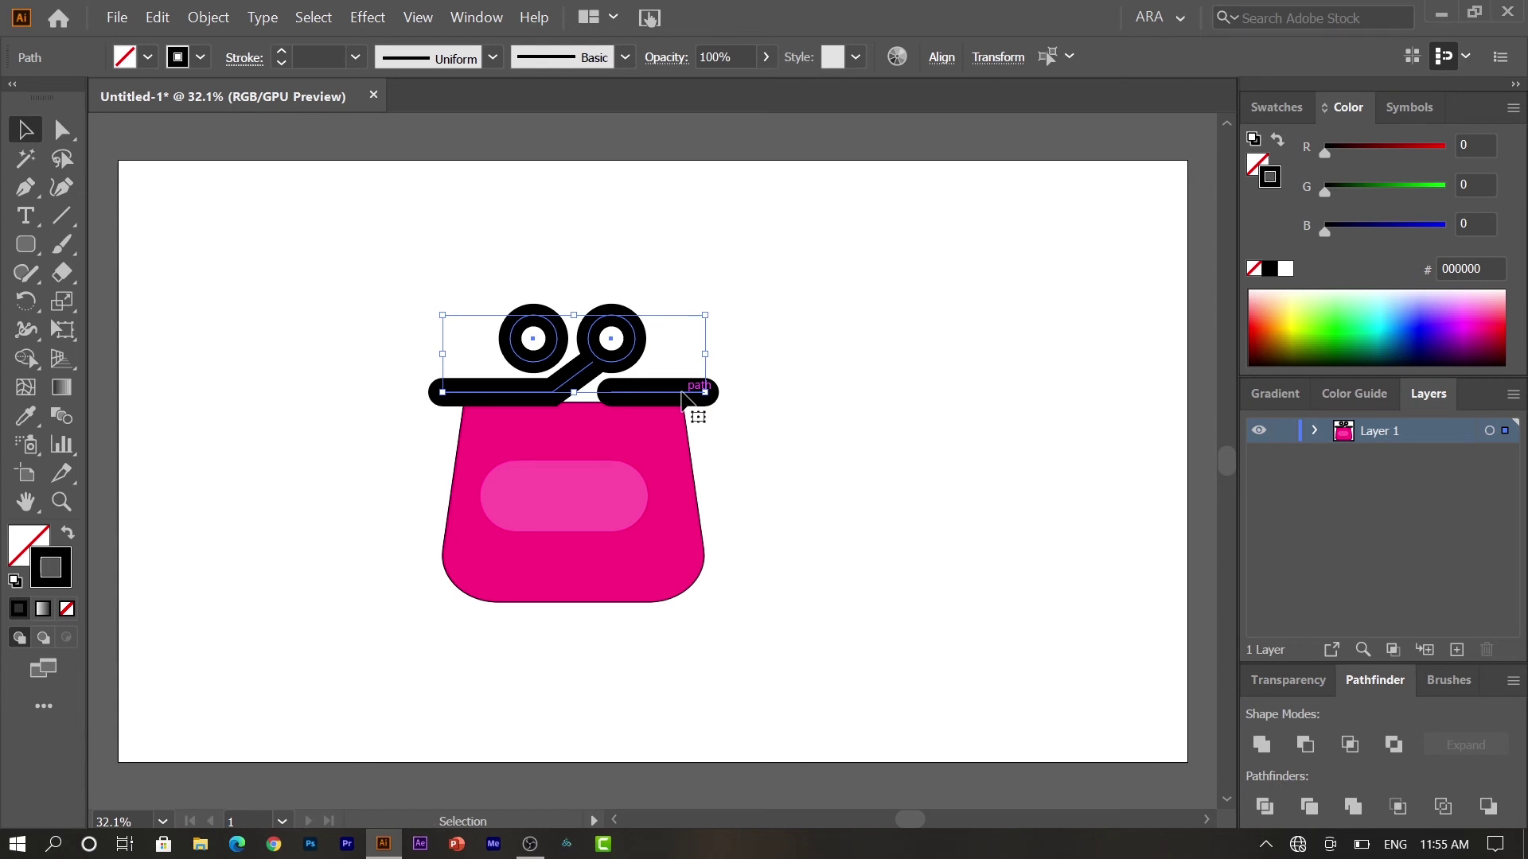
left_click(209, 16)
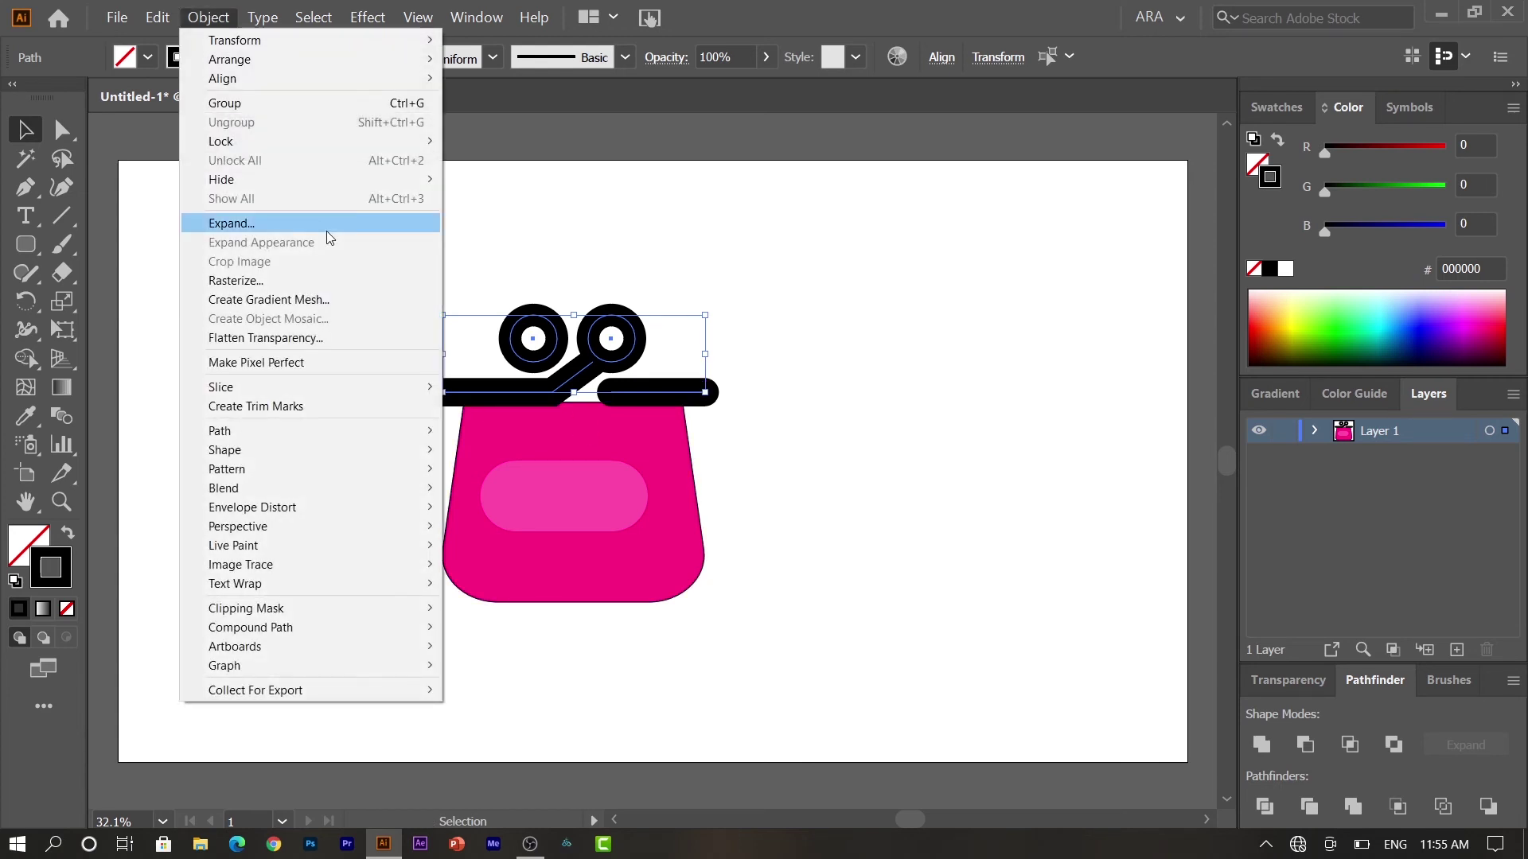
left_click(333, 226)
left_click(708, 561)
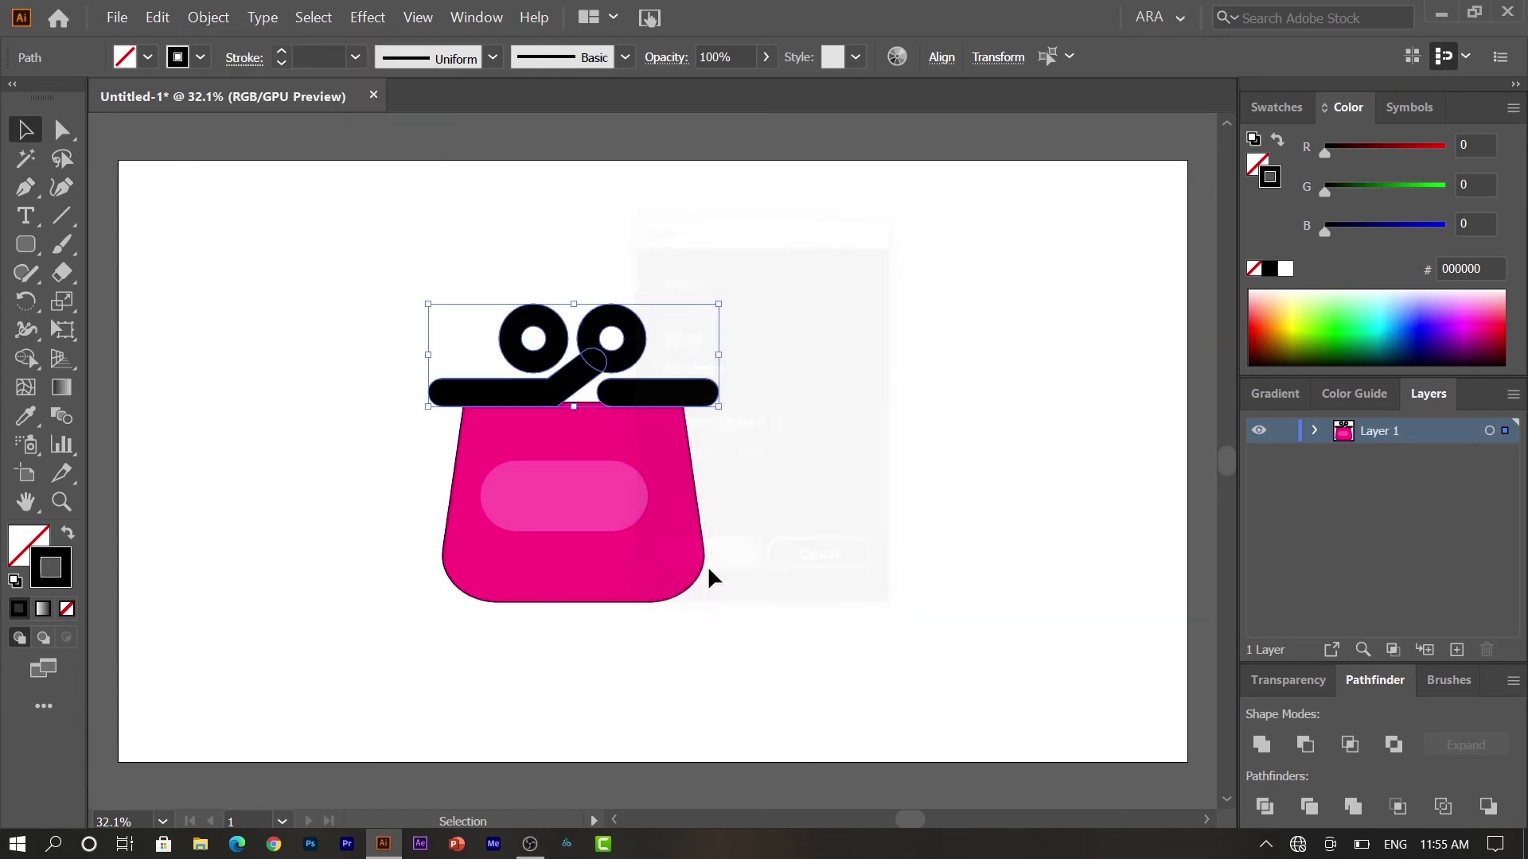
Colour the expanded clasp and rings orange #F4A61E
double_click(22, 549)
left_click(1183, 425)
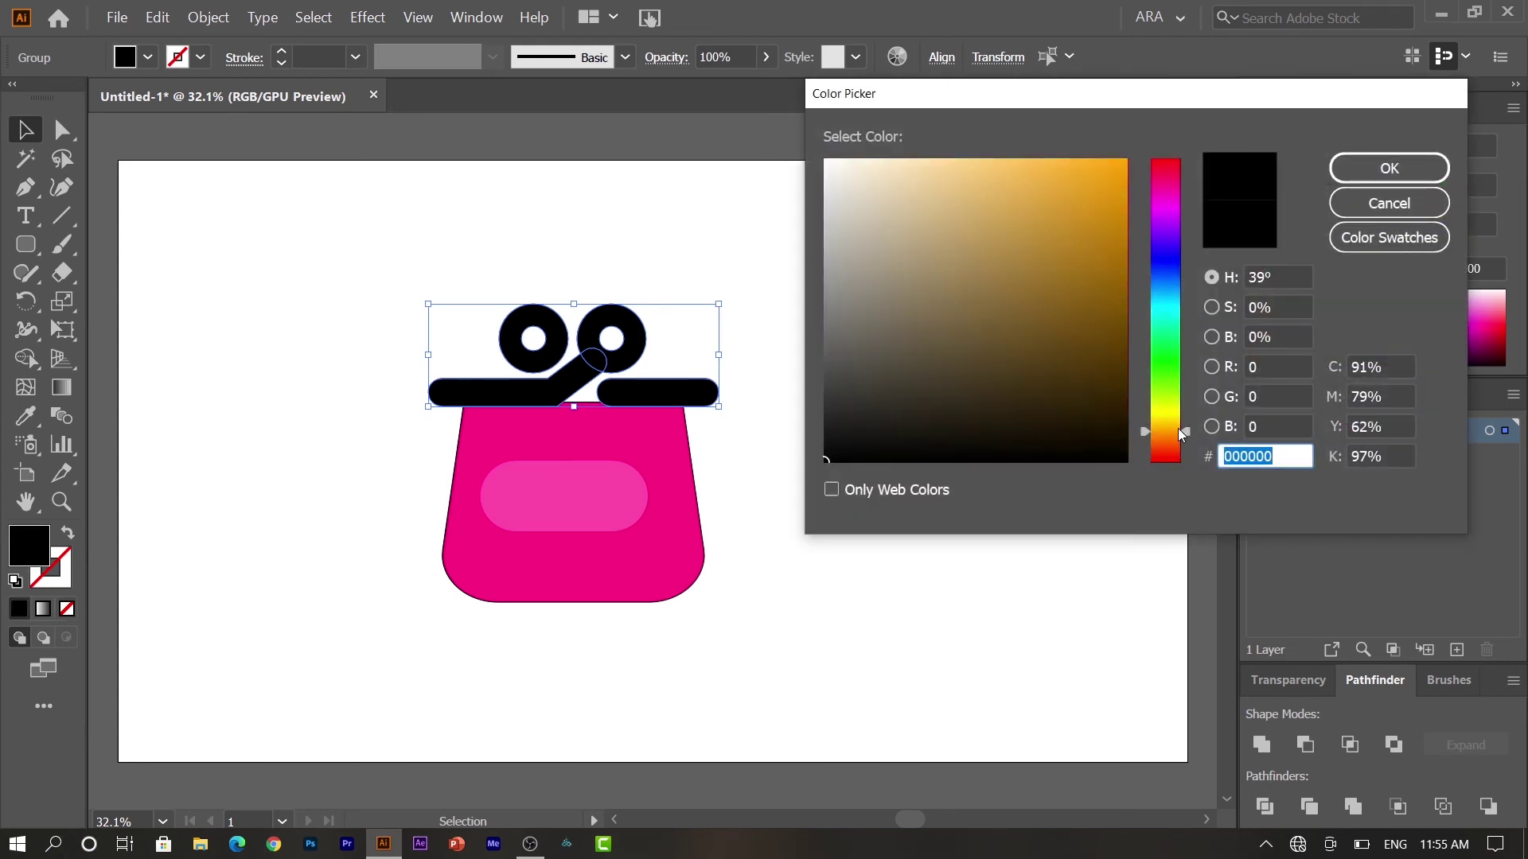
left_click(1090, 171)
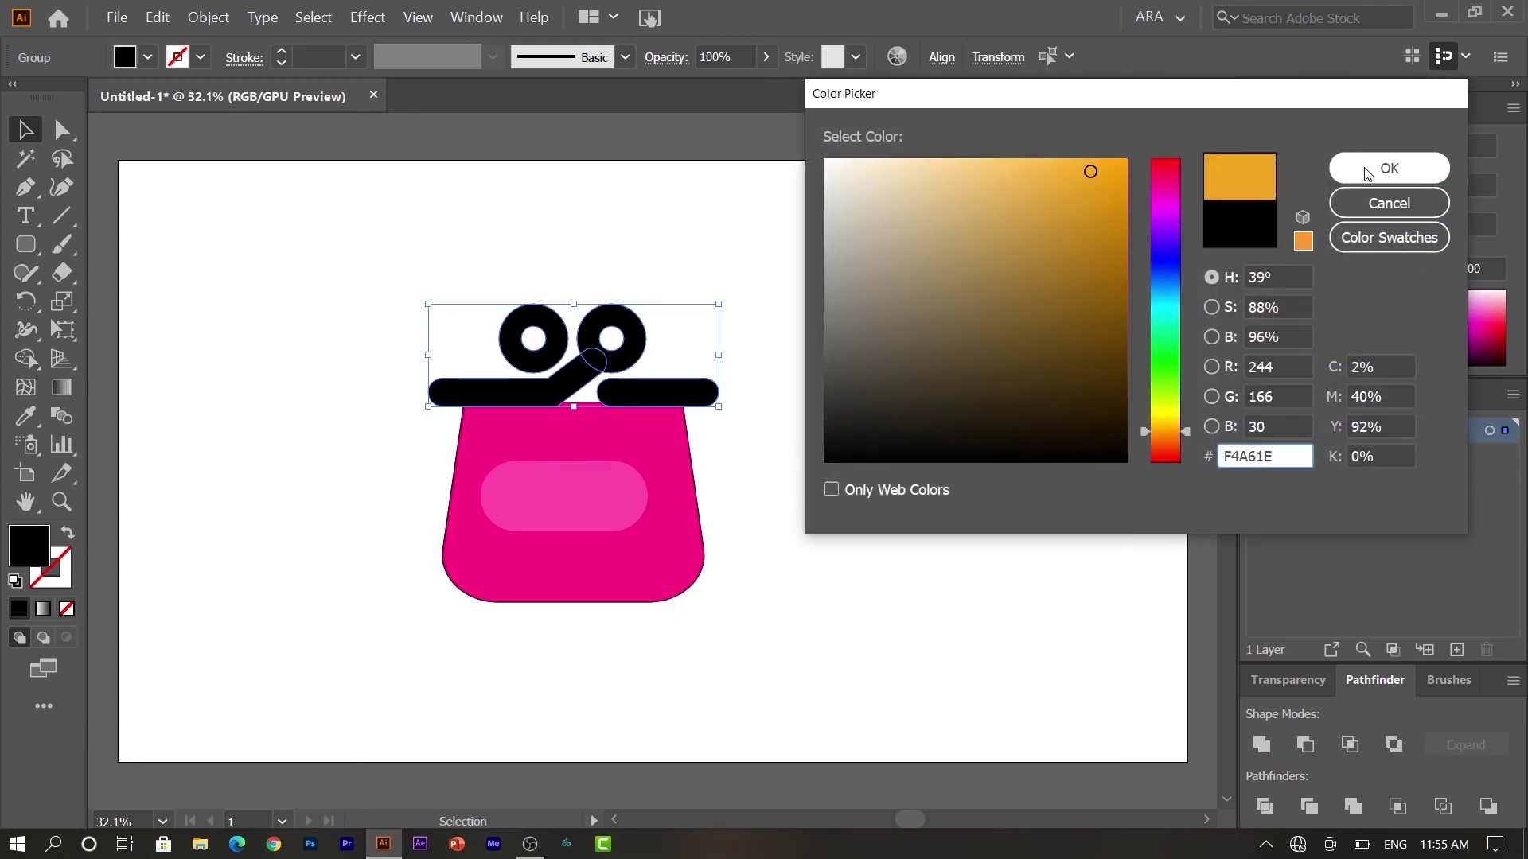
left_click(1389, 168)
left_click(952, 424)
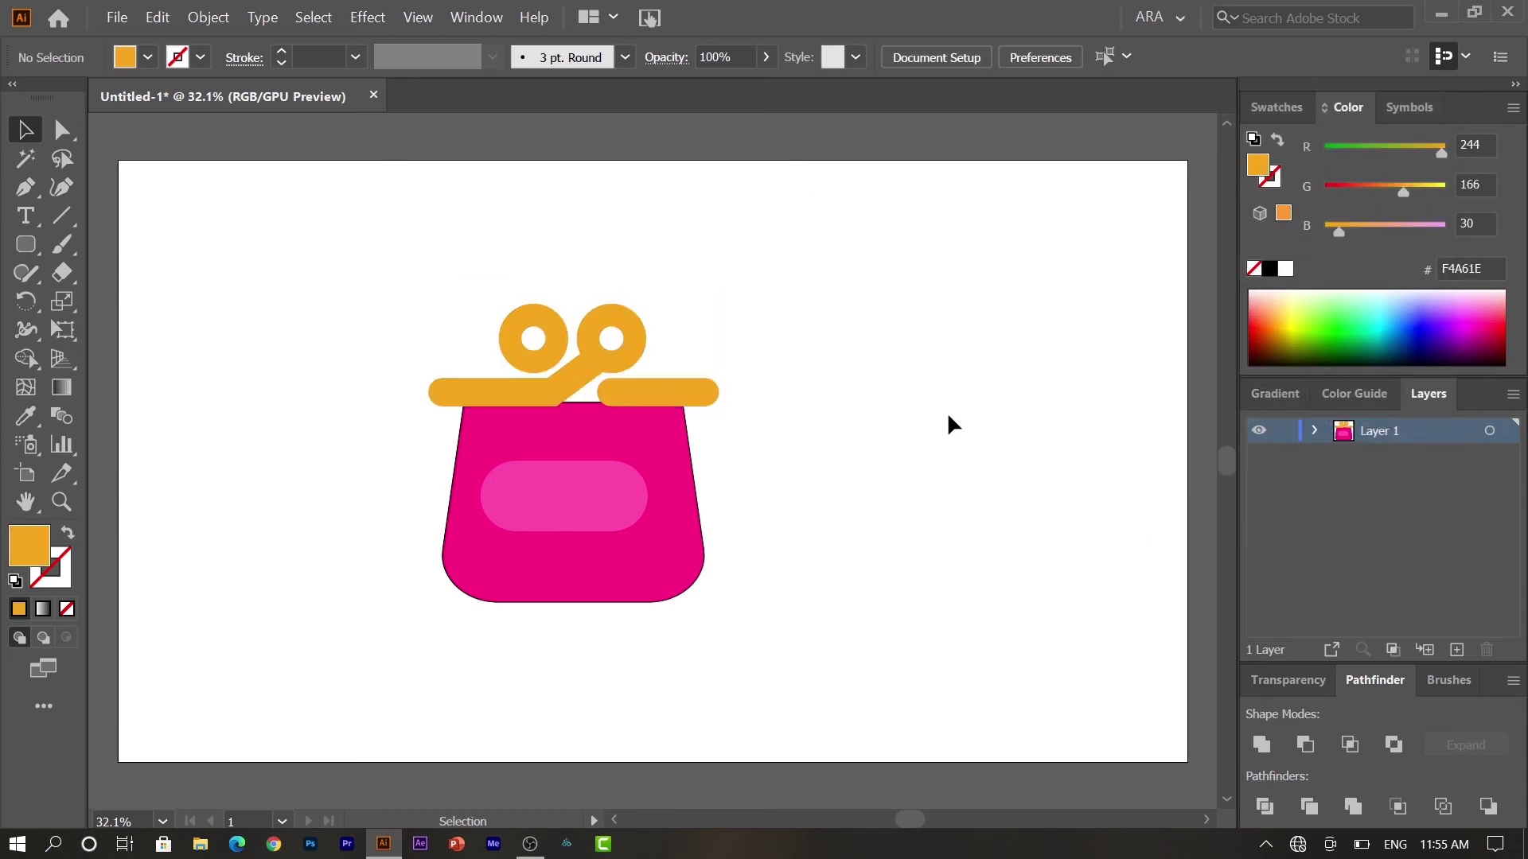
Set the pink purse body's stroke to None, removing its black outline
left_click(668, 579)
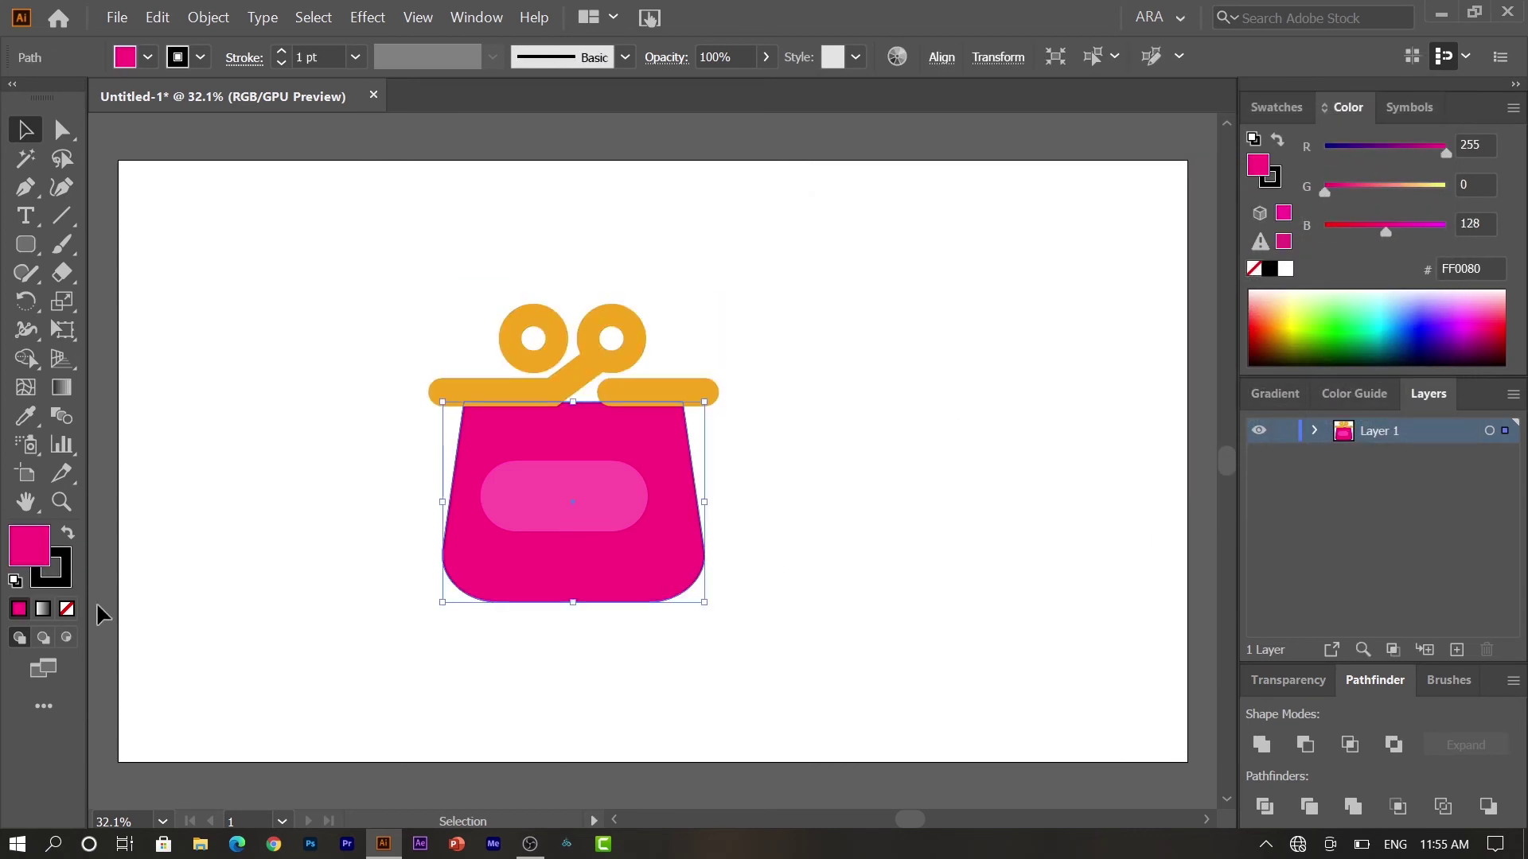
left_click(56, 567)
left_click(66, 608)
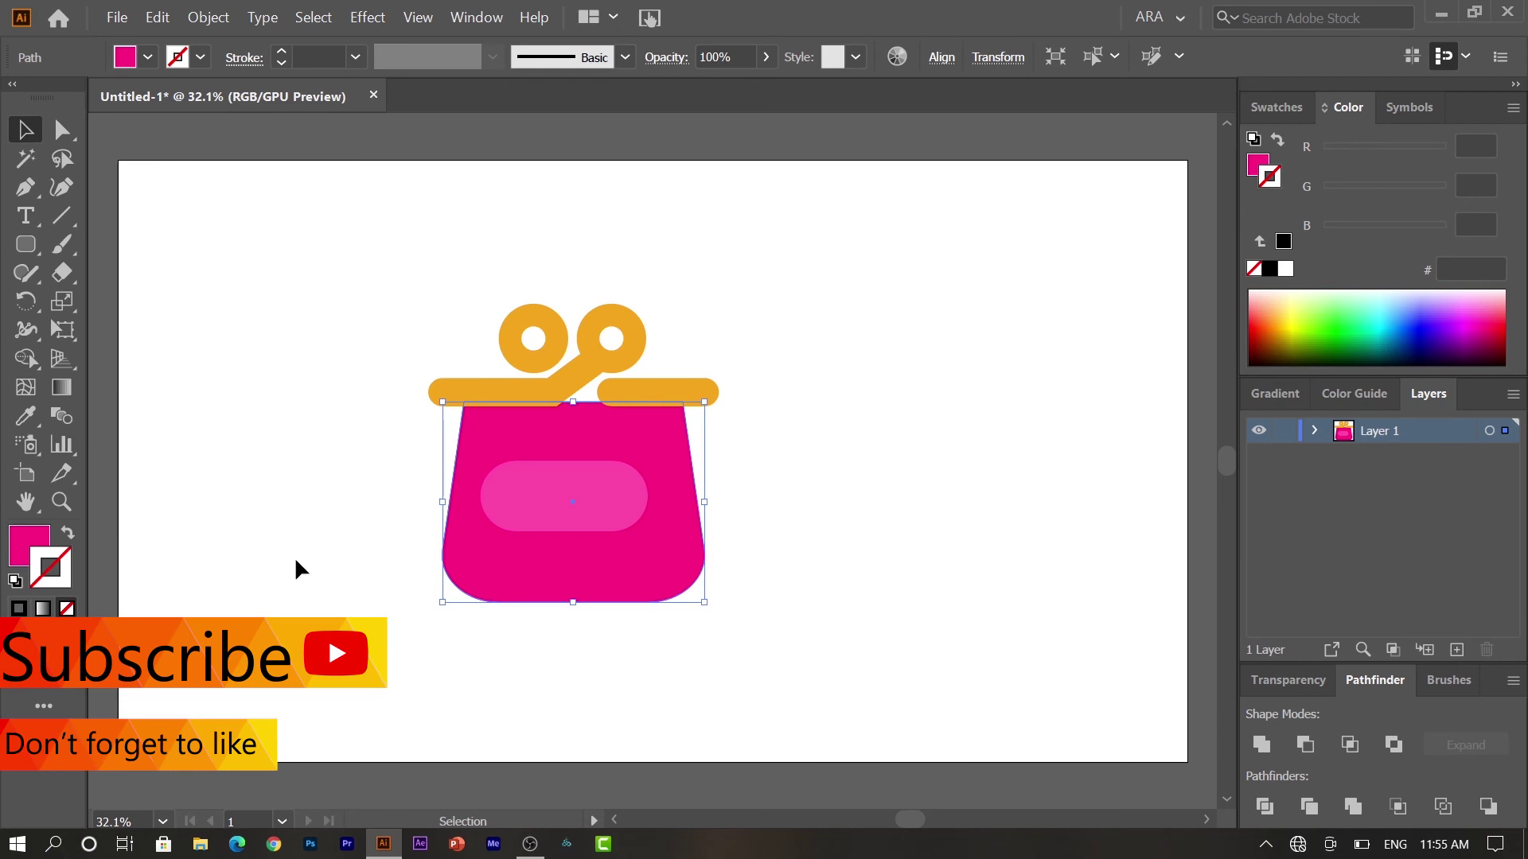
left_click(295, 560)
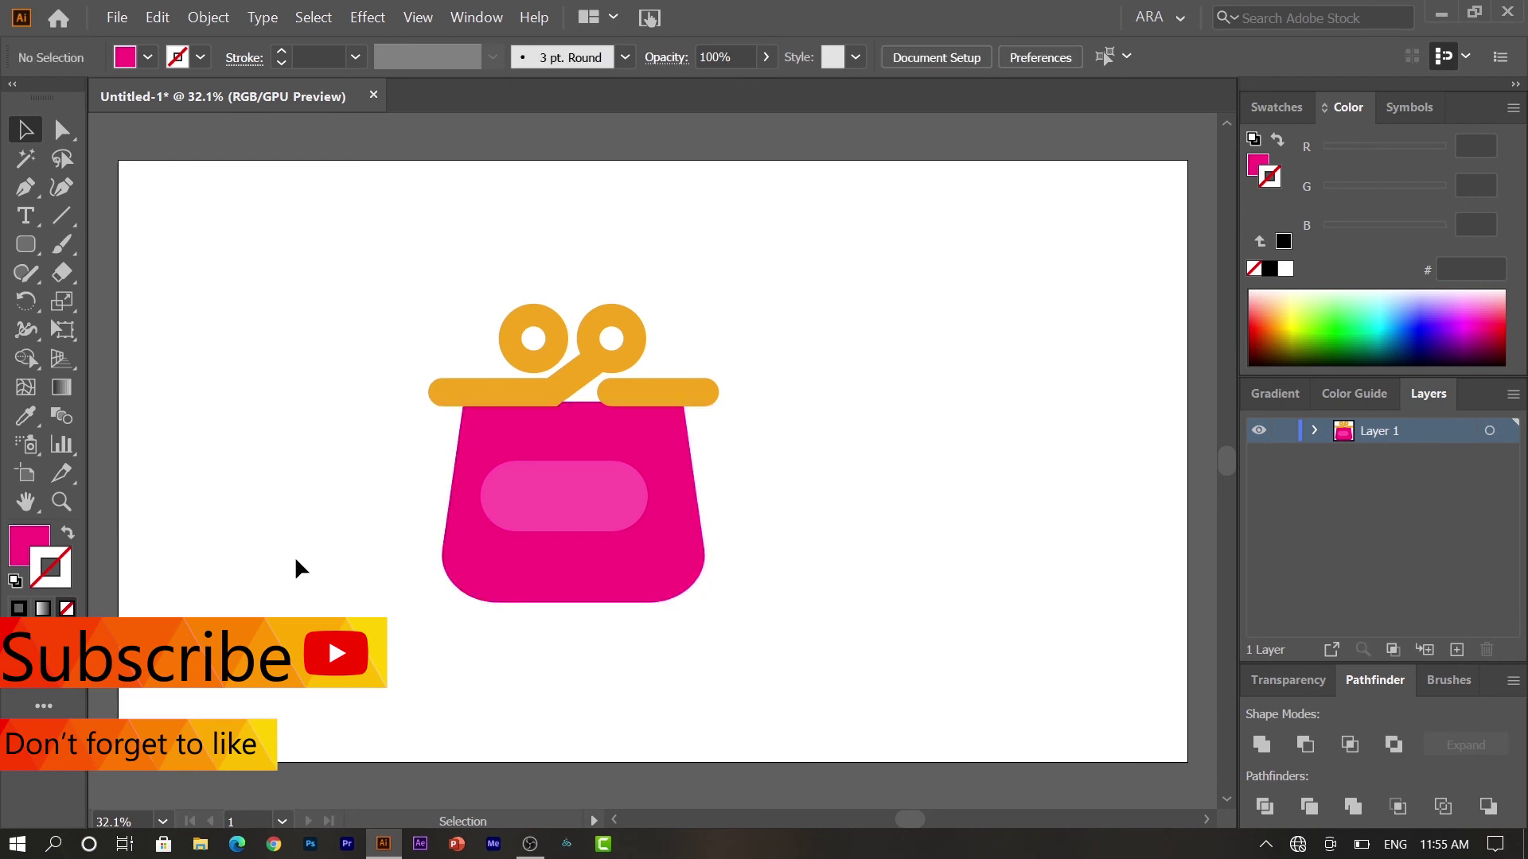
Round both joints where the left orange bar meets the handle into smooth curves
left_click(554, 397)
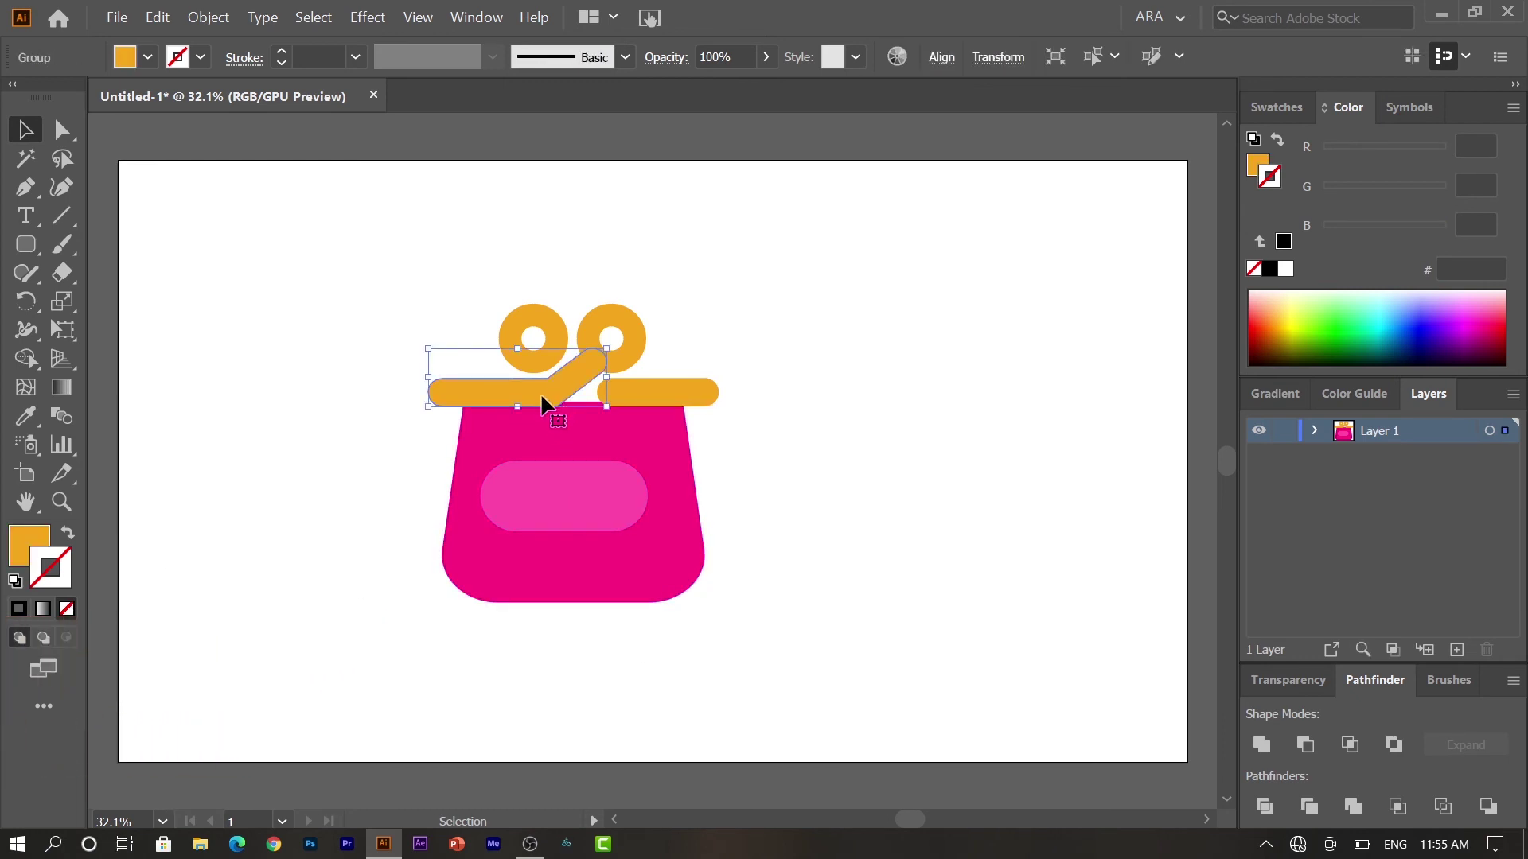
left_click(62, 129)
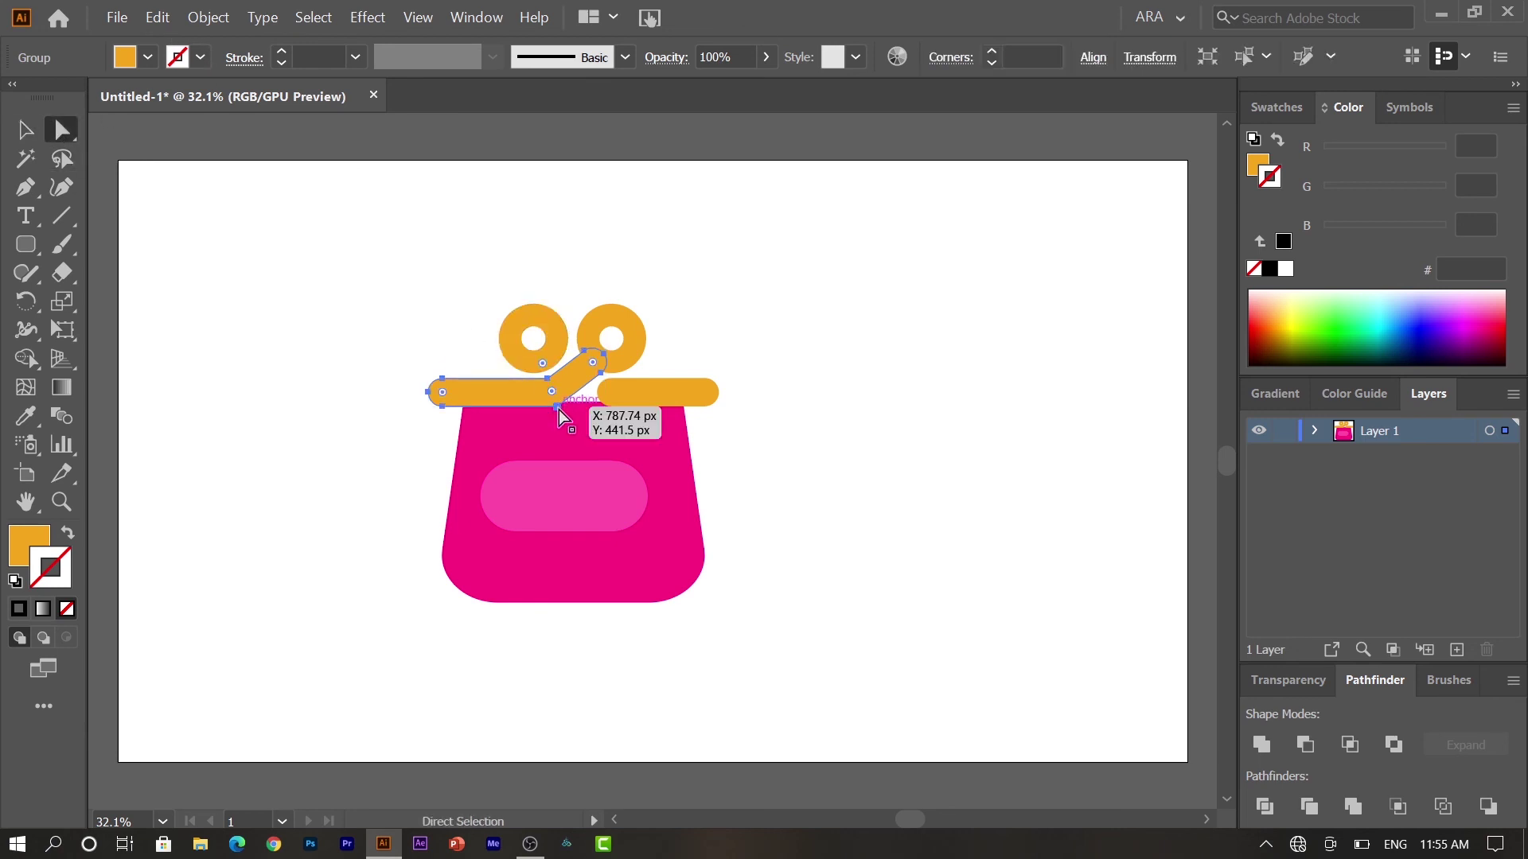
left_click(552, 390)
left_click_drag(550, 390, 541, 368)
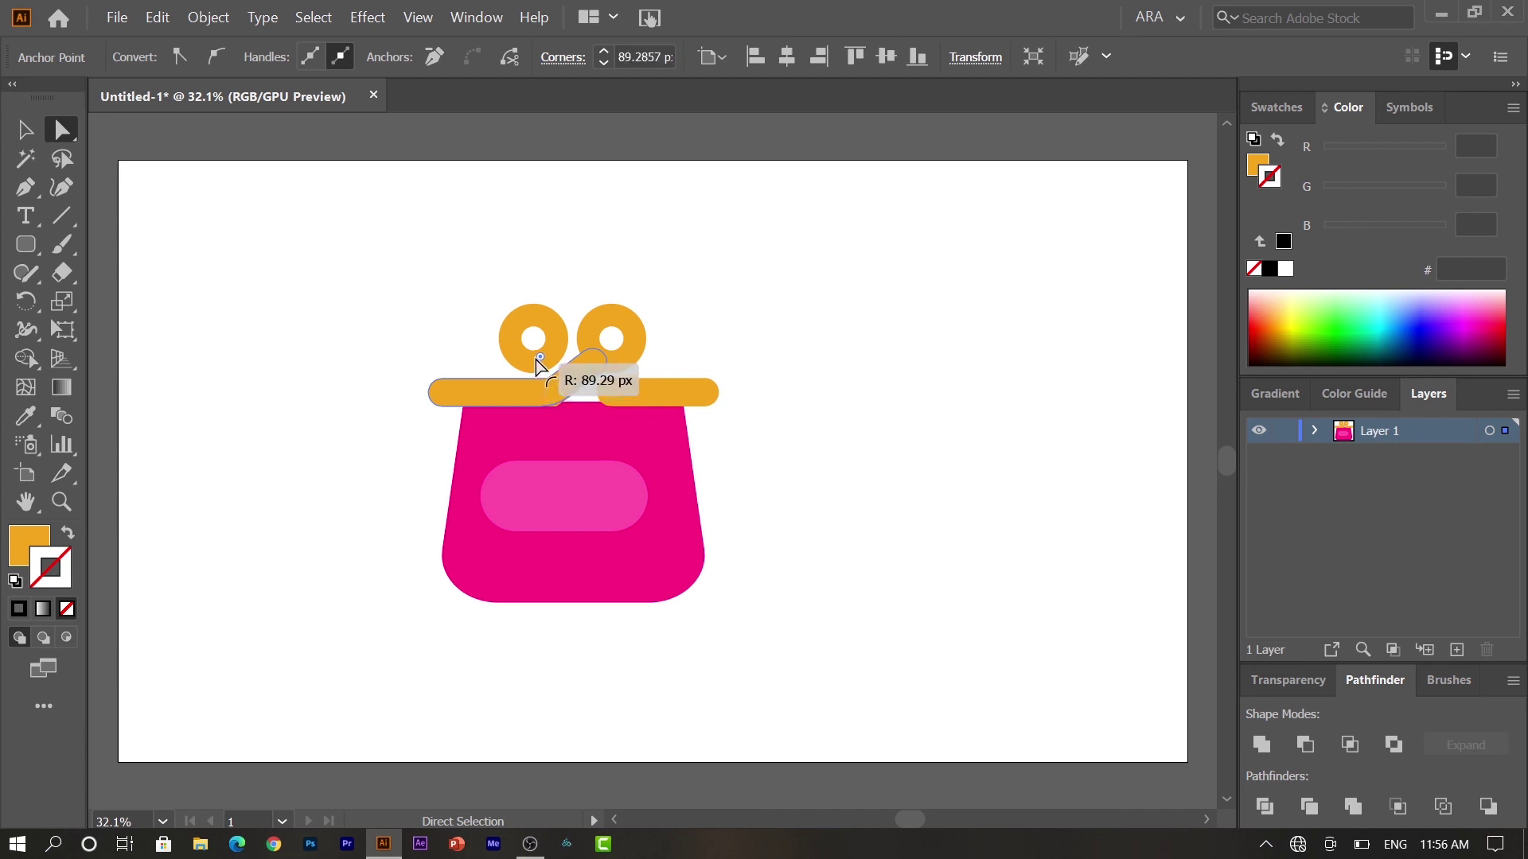
left_click_drag(539, 368, 535, 335)
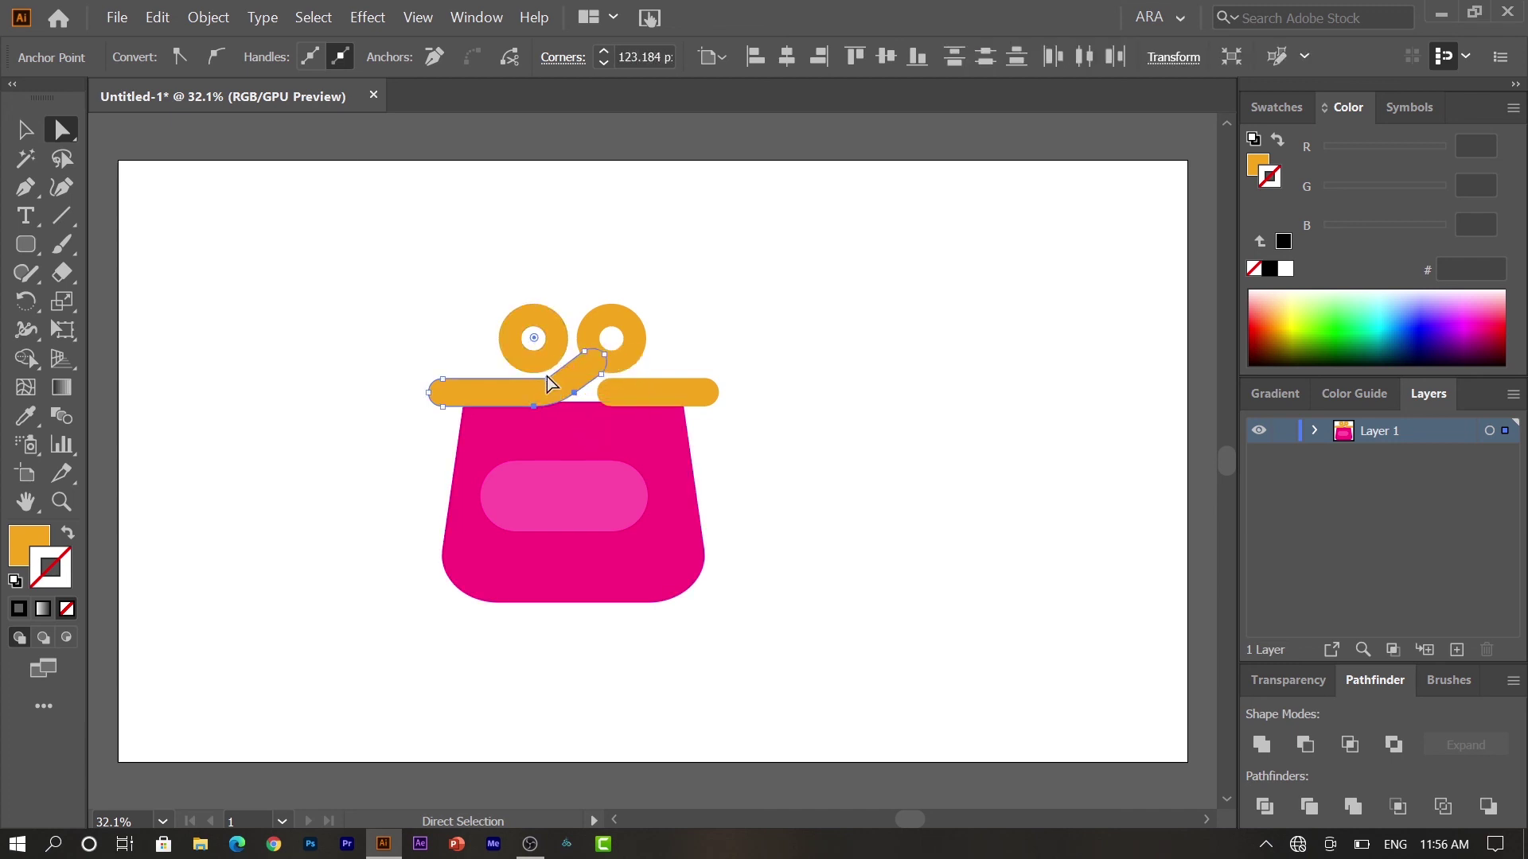
left_click(546, 371)
left_click_drag(546, 371, 521, 310)
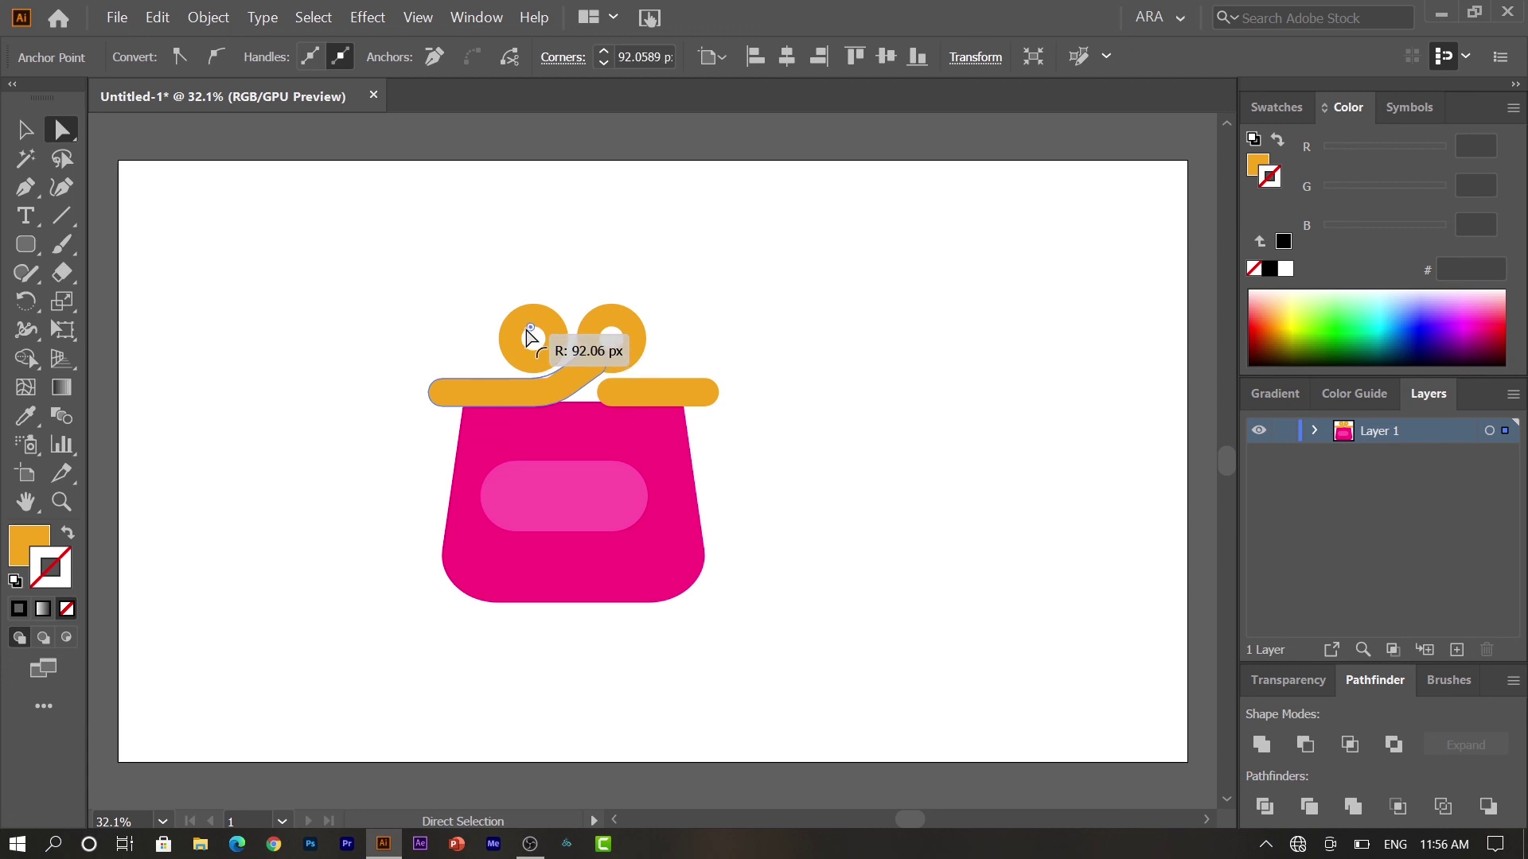
key("v")
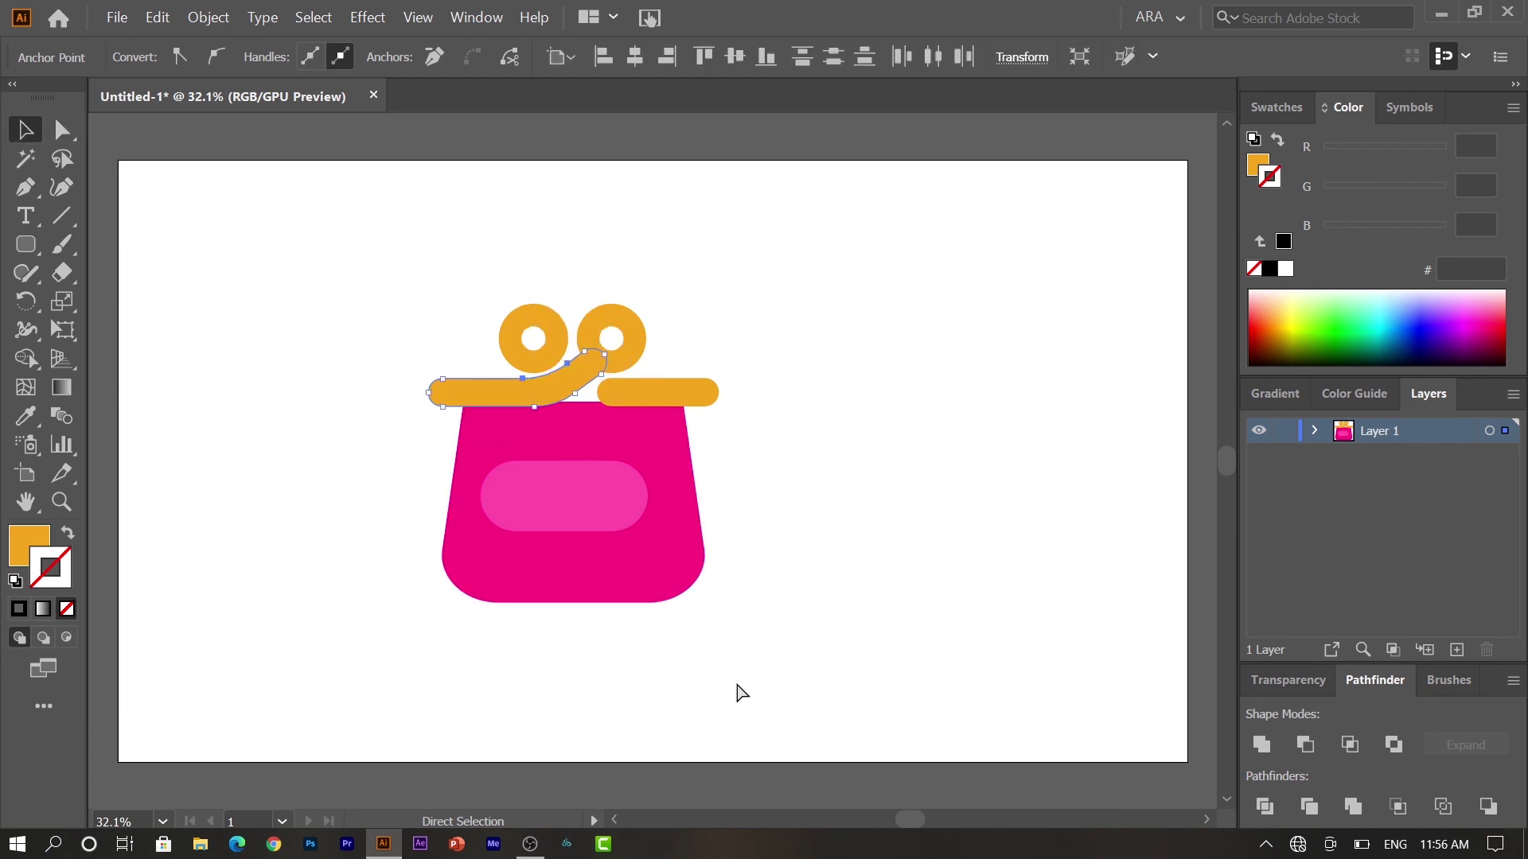
left_click(737, 686)
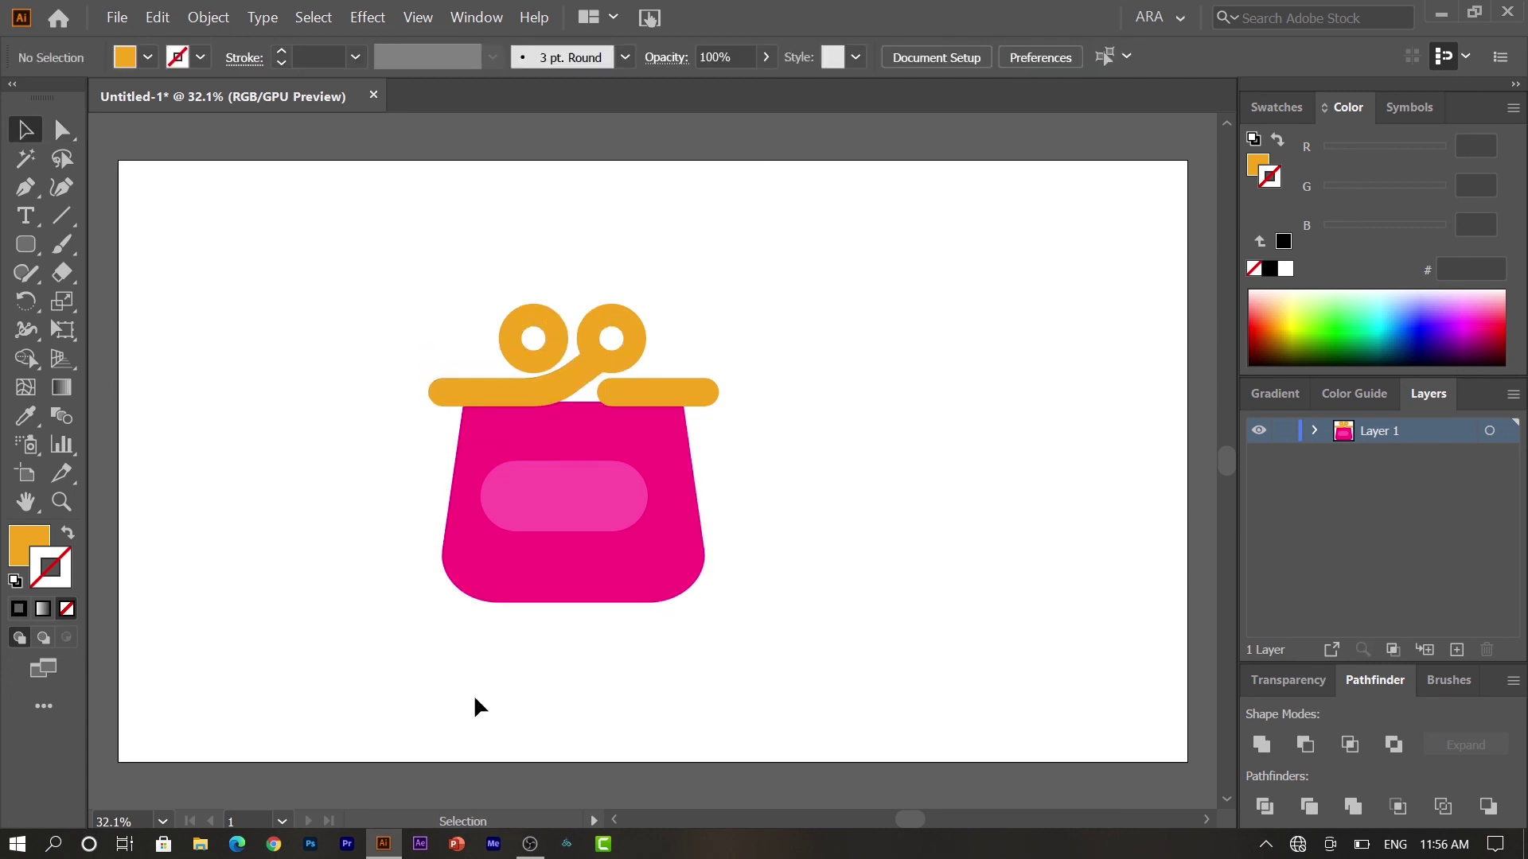
Shift the left clasp bar slightly right and the right orange bar slightly left
left_click(556, 380)
left_click_drag(557, 380, 563, 380)
left_click(671, 395)
left_click_drag(670, 395, 645, 402)
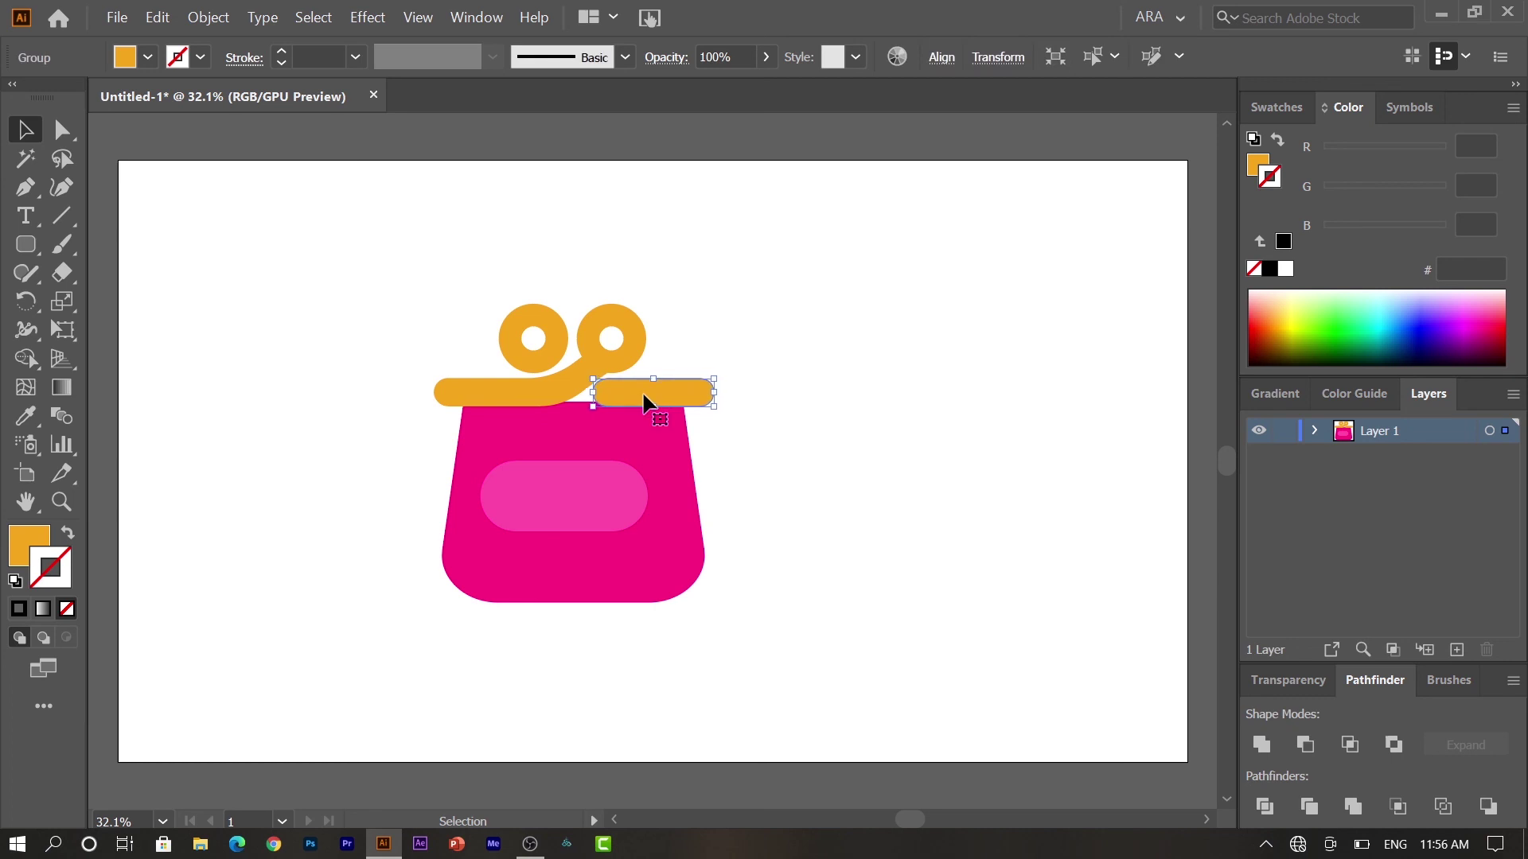
left_click(695, 634)
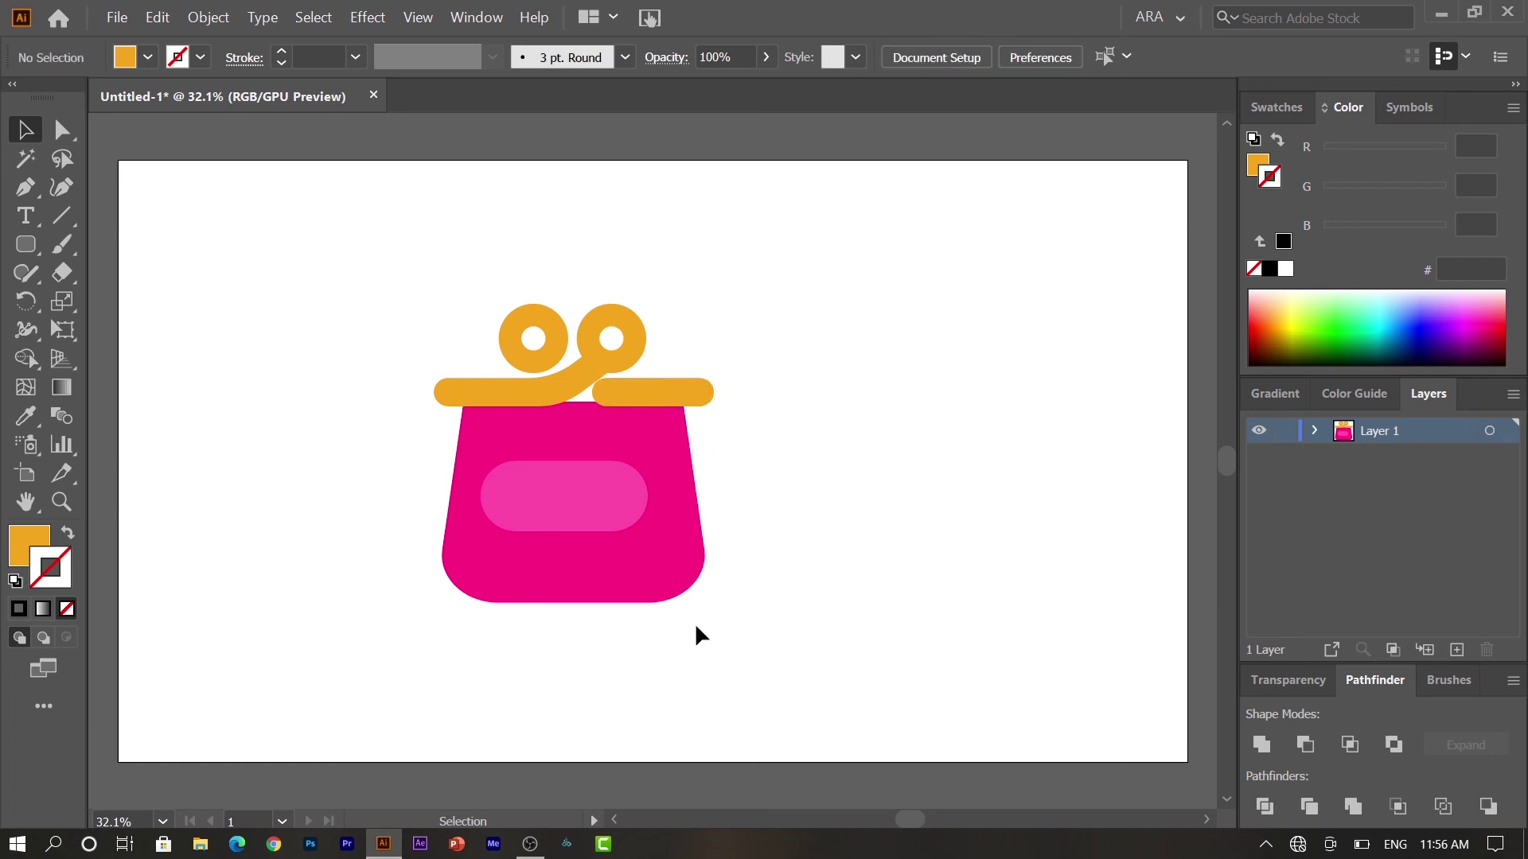